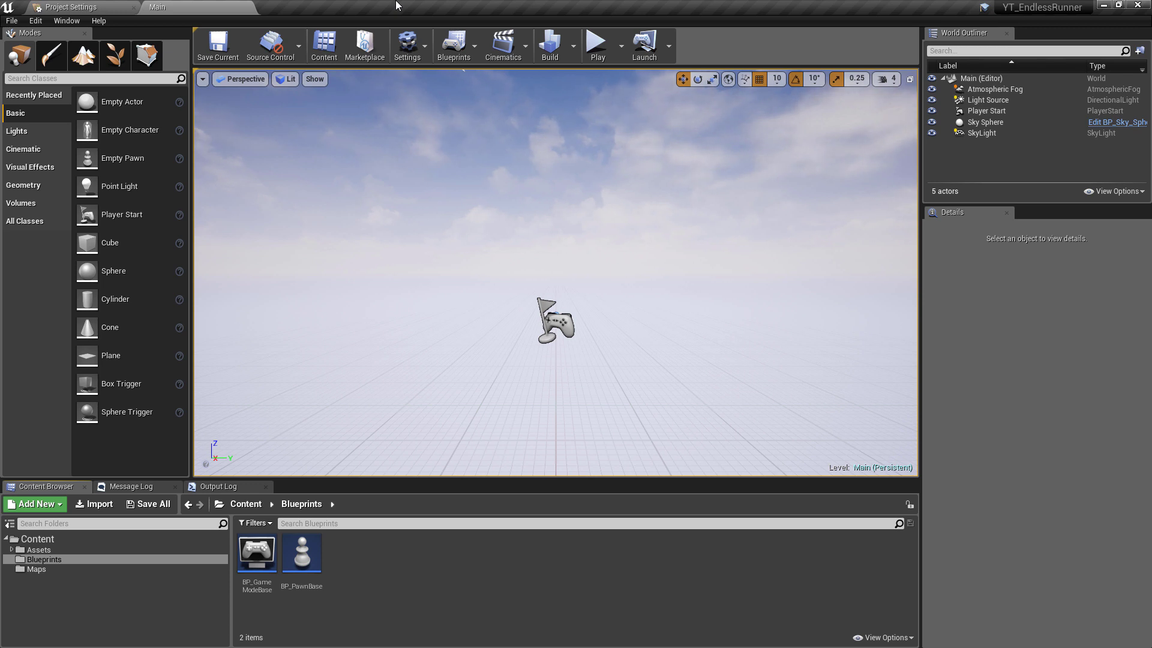
- Create an Actor Blueprint named BP_LevelManager in the Blueprints folder and open it
{"action": "right_click", "coordinate": [397, 560]}
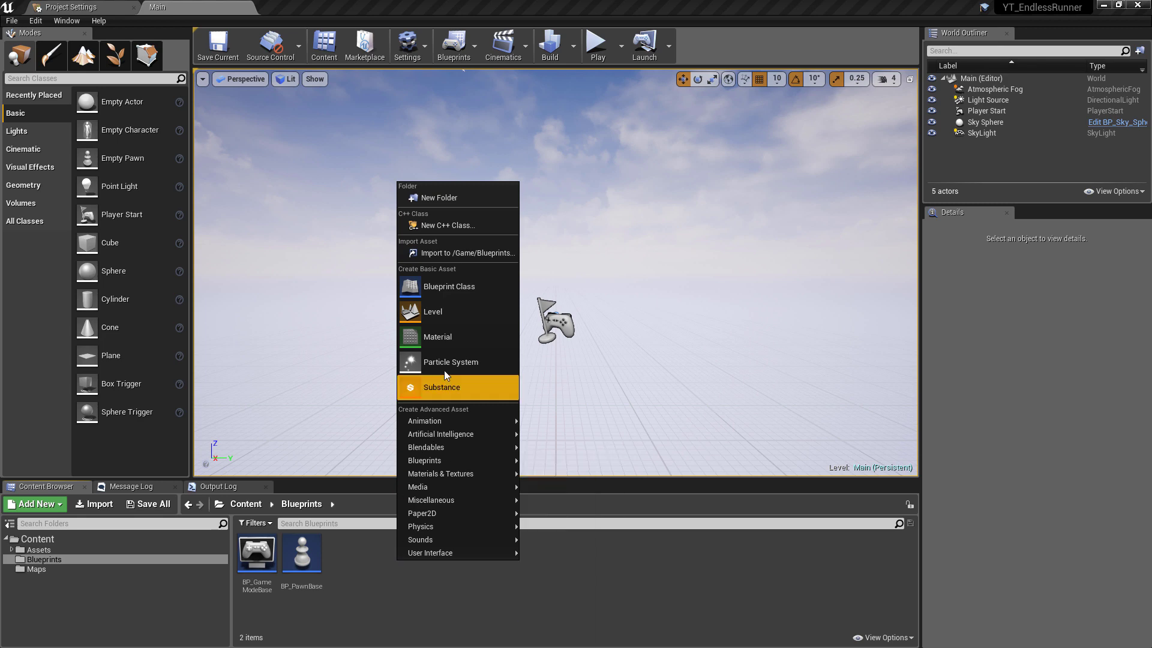
{"action": "left_click", "coordinate": [472, 295]}
{"action": "left_click", "coordinate": [493, 220]}
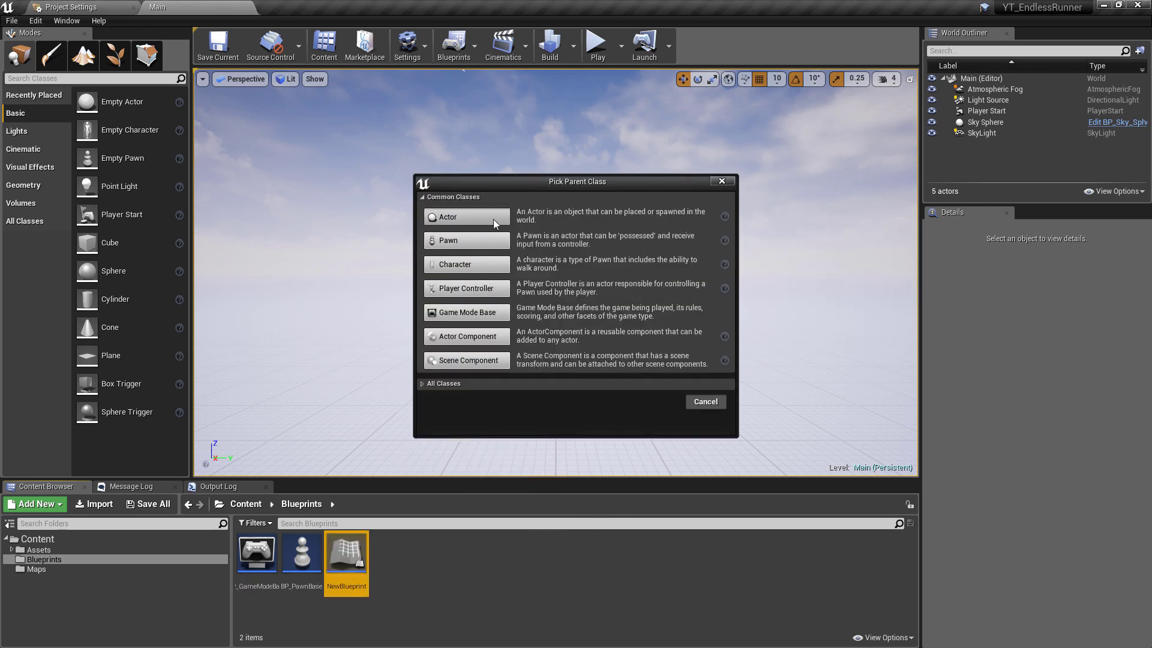
{"action": "type", "text": "BP_L"}
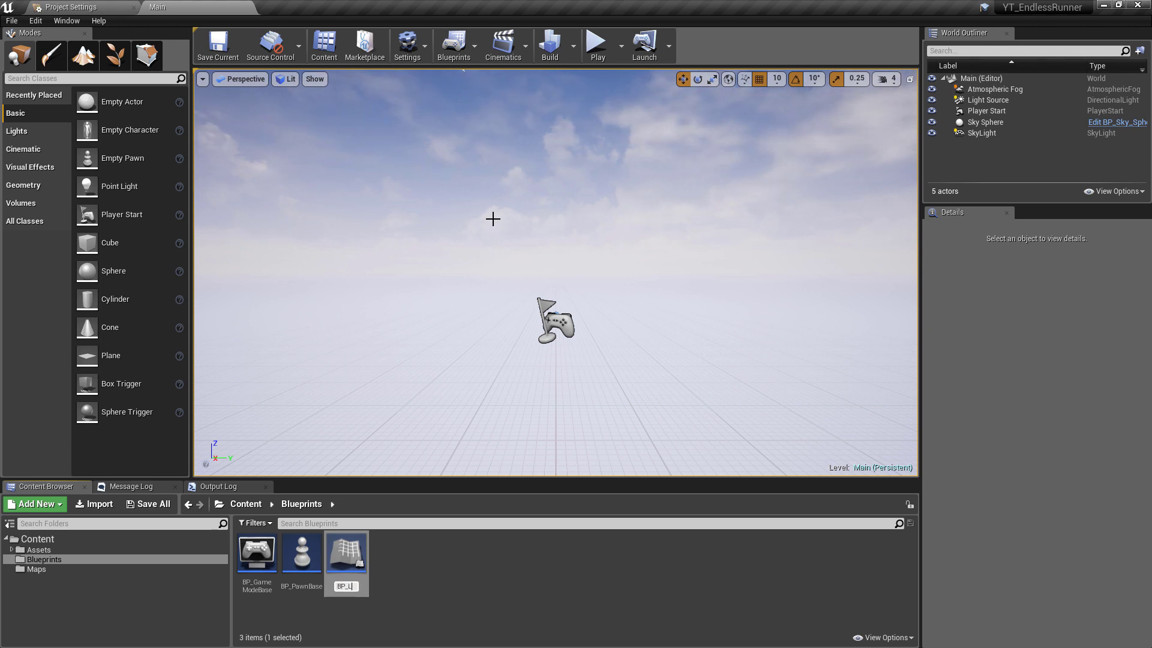
{"action": "type", "text": "evelManager"}
{"action": "key", "text": "Return"}
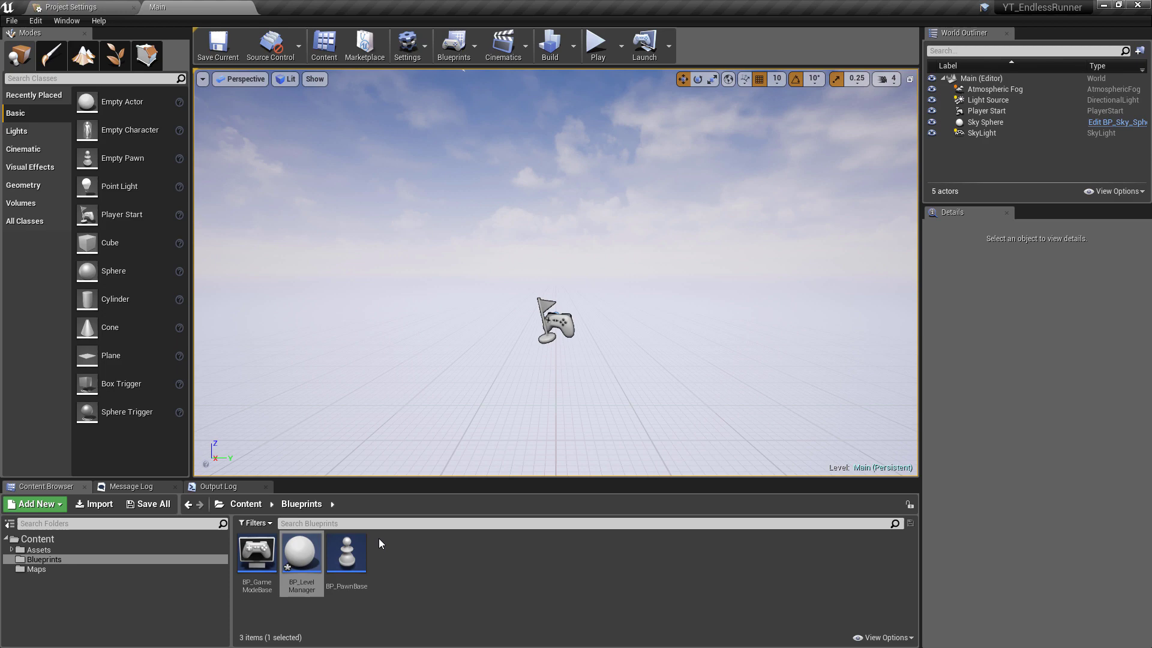
{"action": "double_click", "coordinate": [301, 555]}
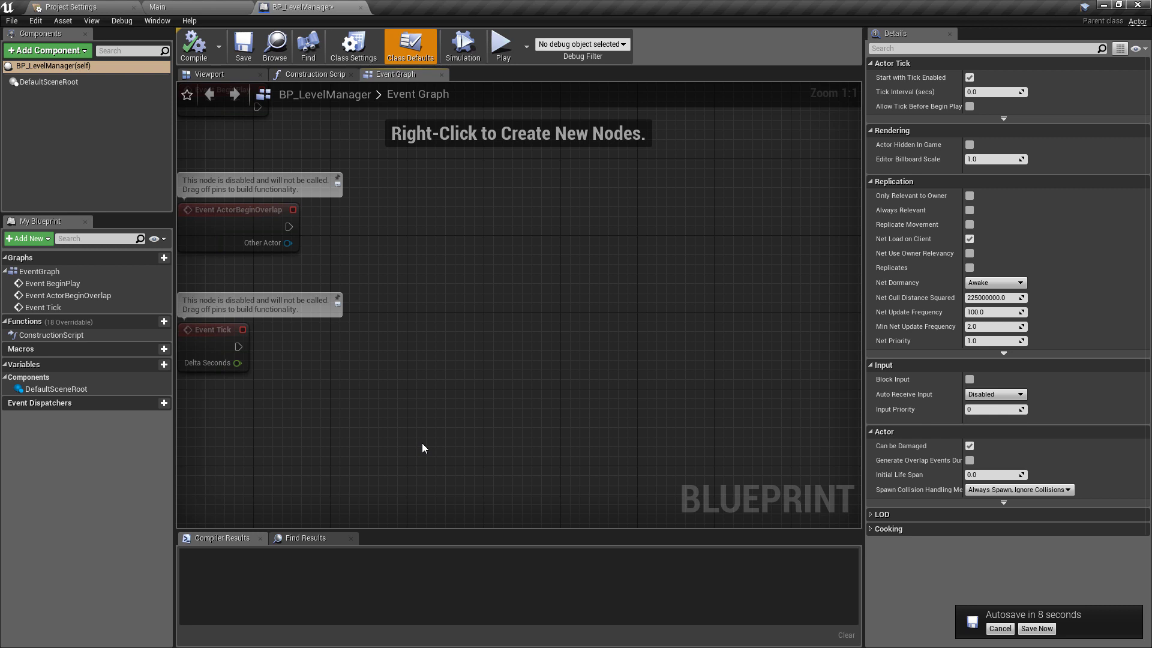
- Add an Integer variable named NumberOfLanes
{"action": "left_click", "coordinate": [140, 366]}
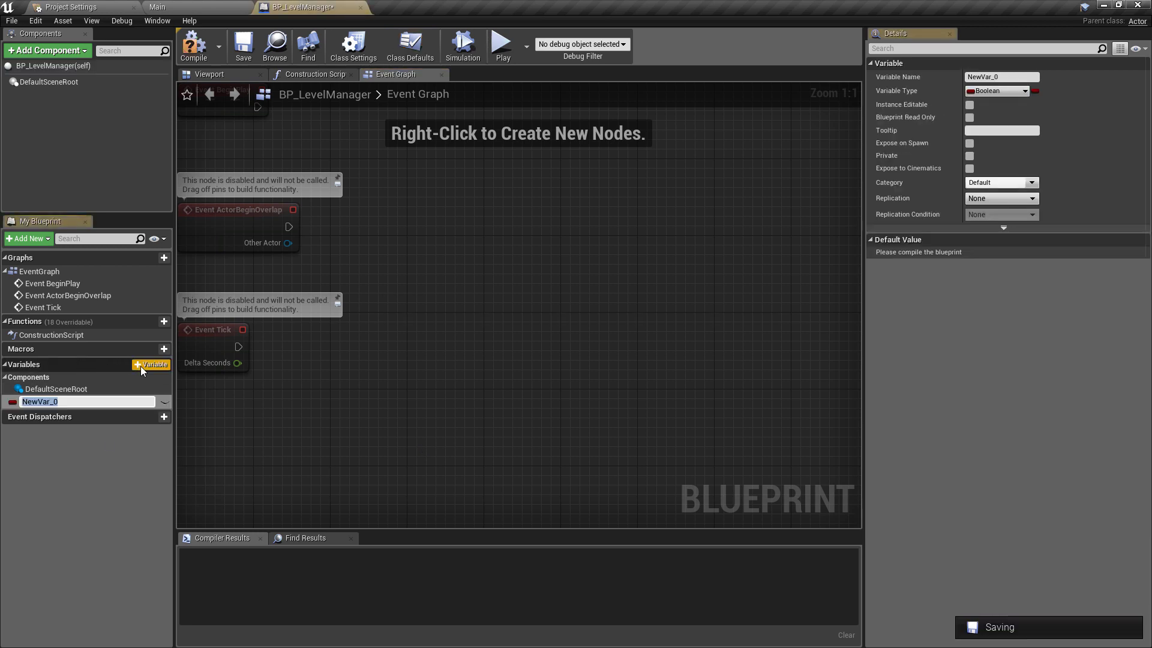
{"action": "type", "text": "Number"}
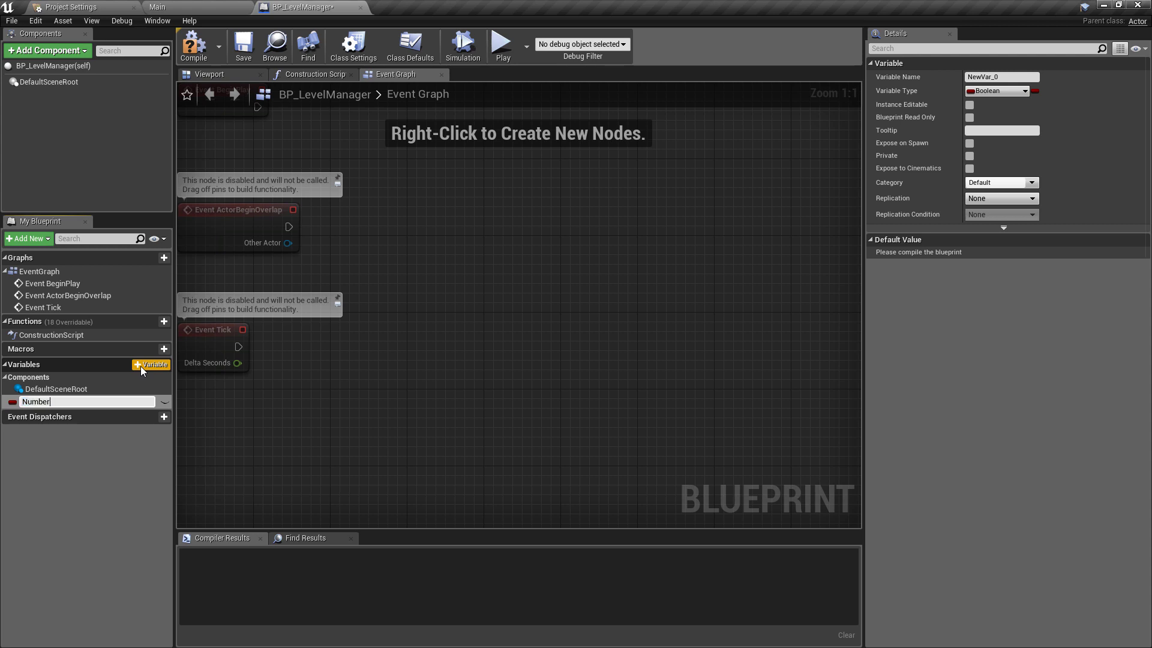
{"action": "type", "text": "OfLanes"}
{"action": "key", "text": "Return"}
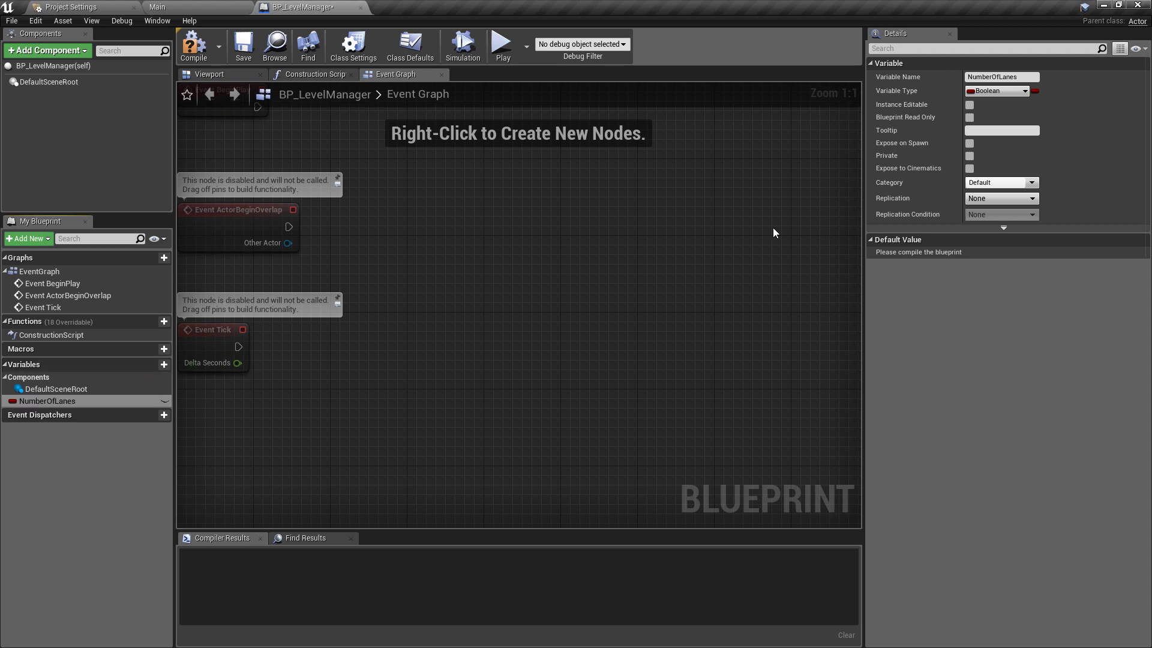
{"action": "left_click", "coordinate": [1012, 91]}
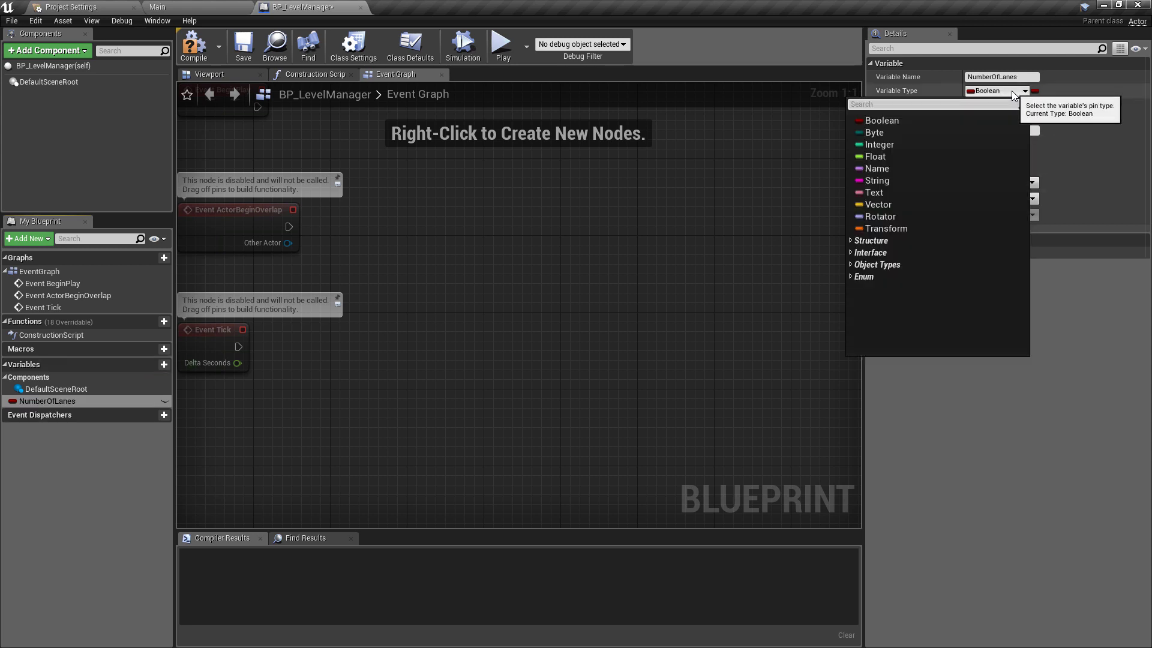
{"action": "left_click", "coordinate": [928, 144]}
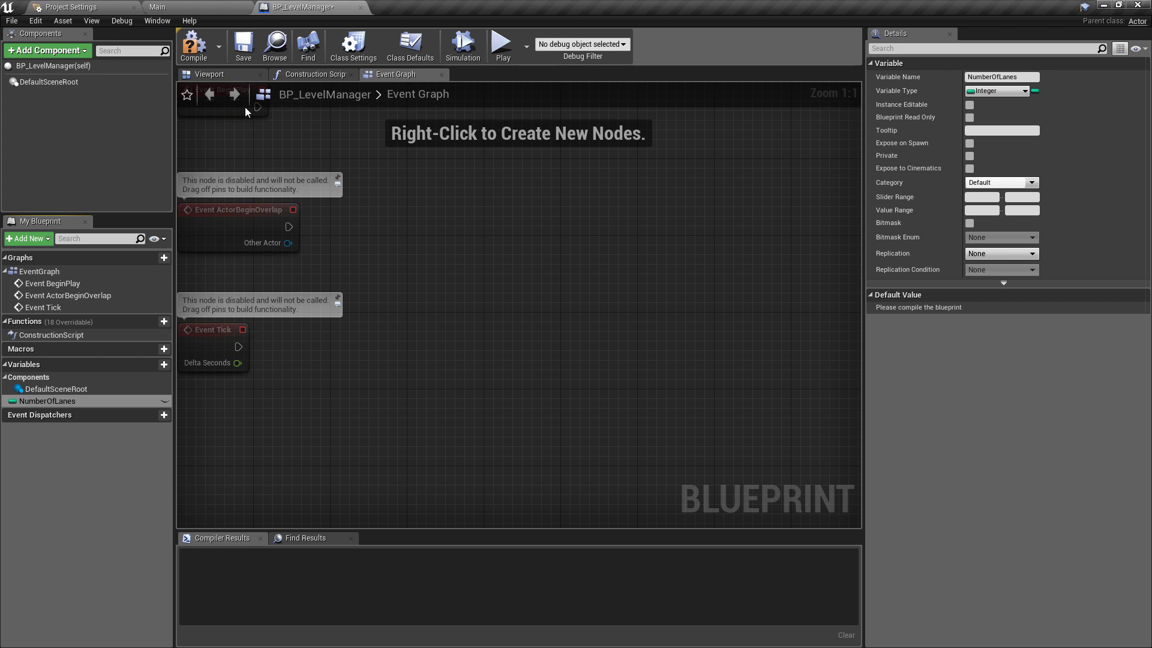
- Duplicate NumberOfLanes as a Float variable named LaneWidth
{"action": "left_click", "coordinate": [125, 402]}
{"action": "key", "text": "ctrl+w"}
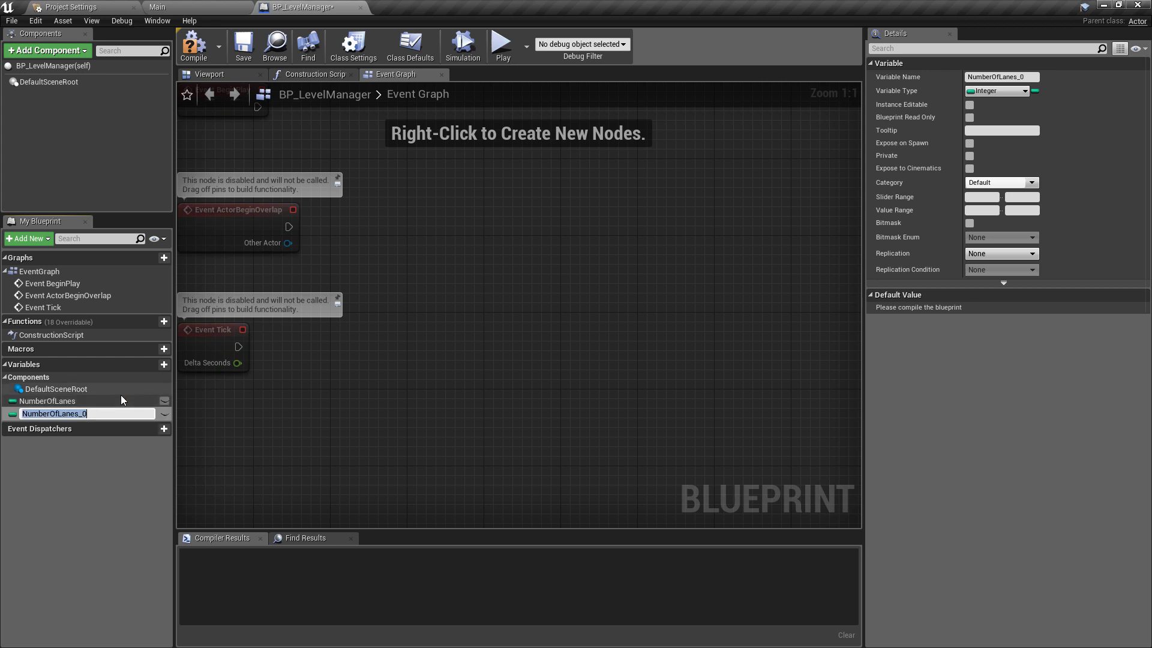
{"action": "type", "text": "LaneWidth"}
{"action": "key", "text": "Return"}
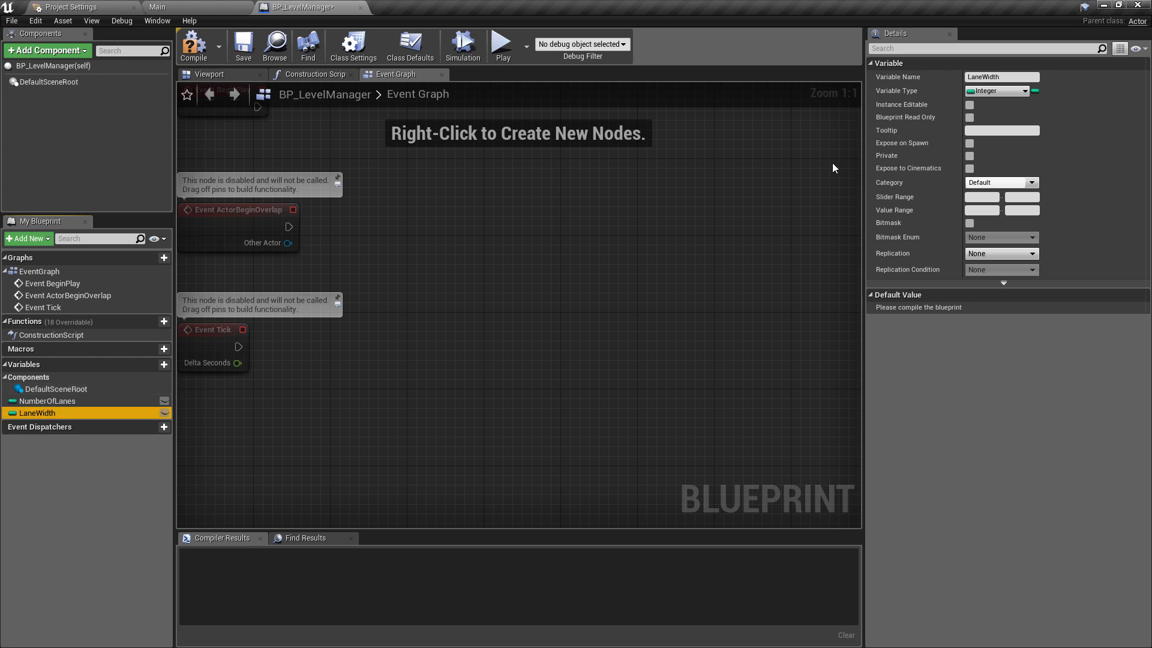
{"action": "left_click", "coordinate": [997, 90]}
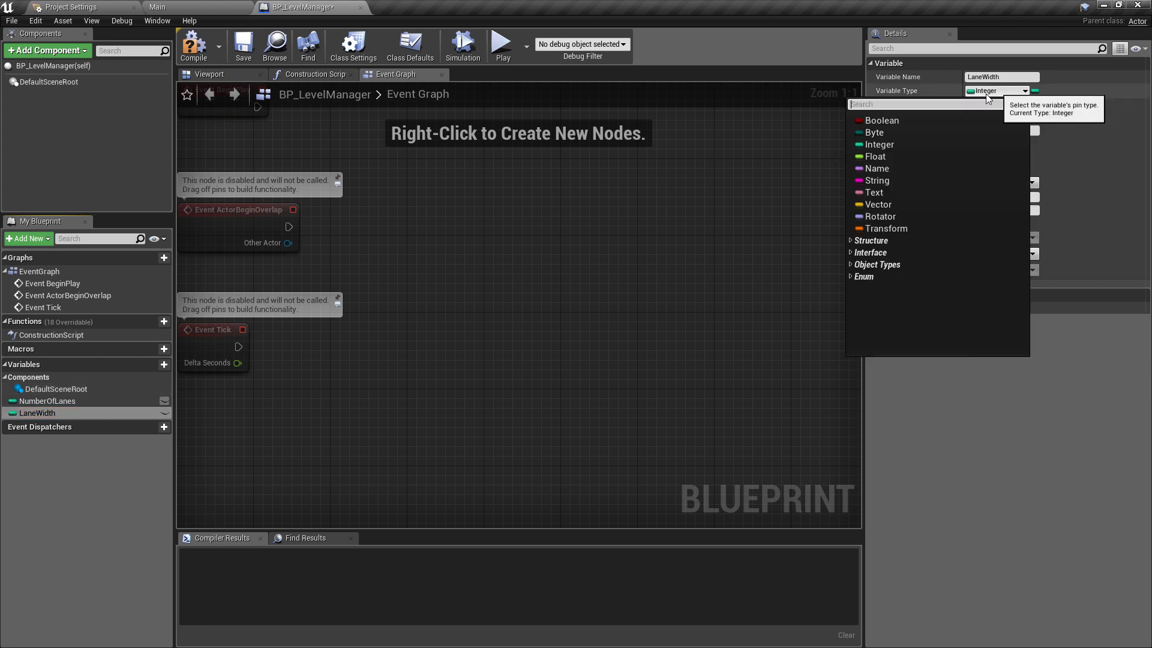
{"action": "left_click", "coordinate": [893, 158]}
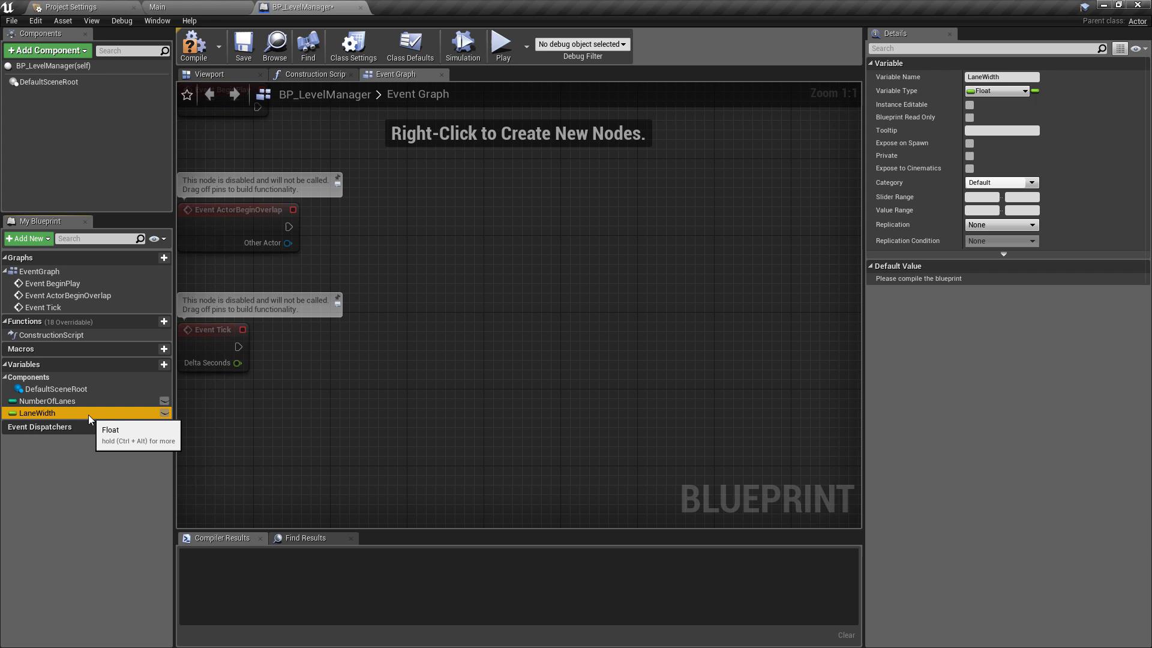
- Duplicate LaneWidth as LevelSpeed and compile the Blueprint
{"action": "key", "text": "ctrl+w"}
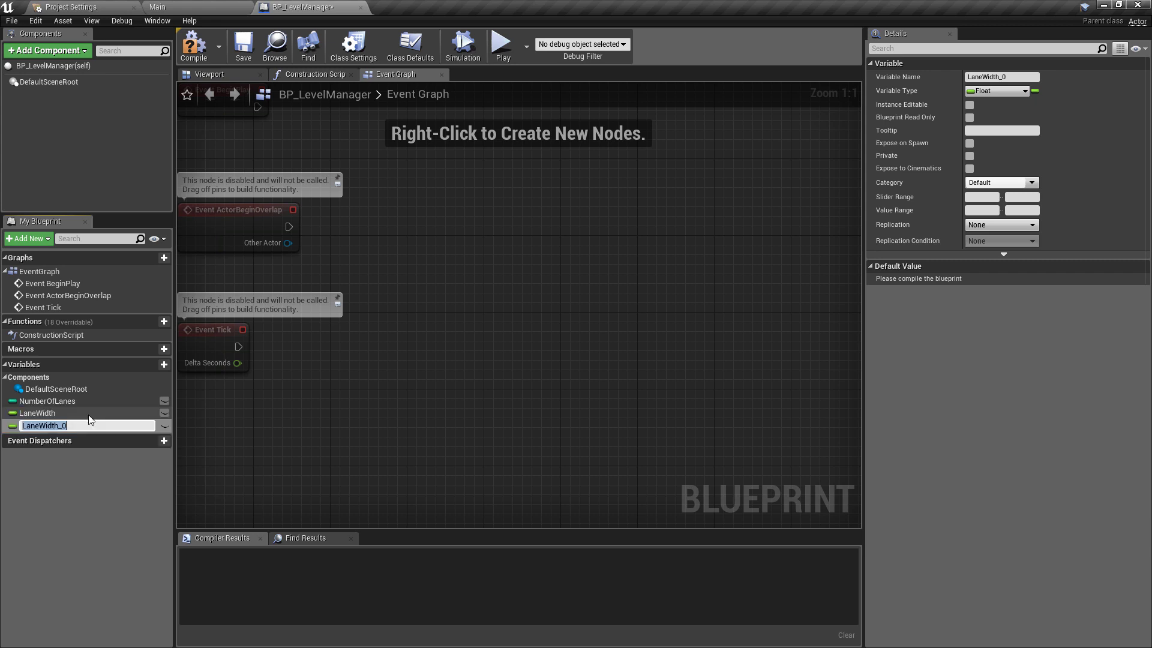
{"action": "type", "text": "LevelSpeed"}
{"action": "key", "text": "Return"}
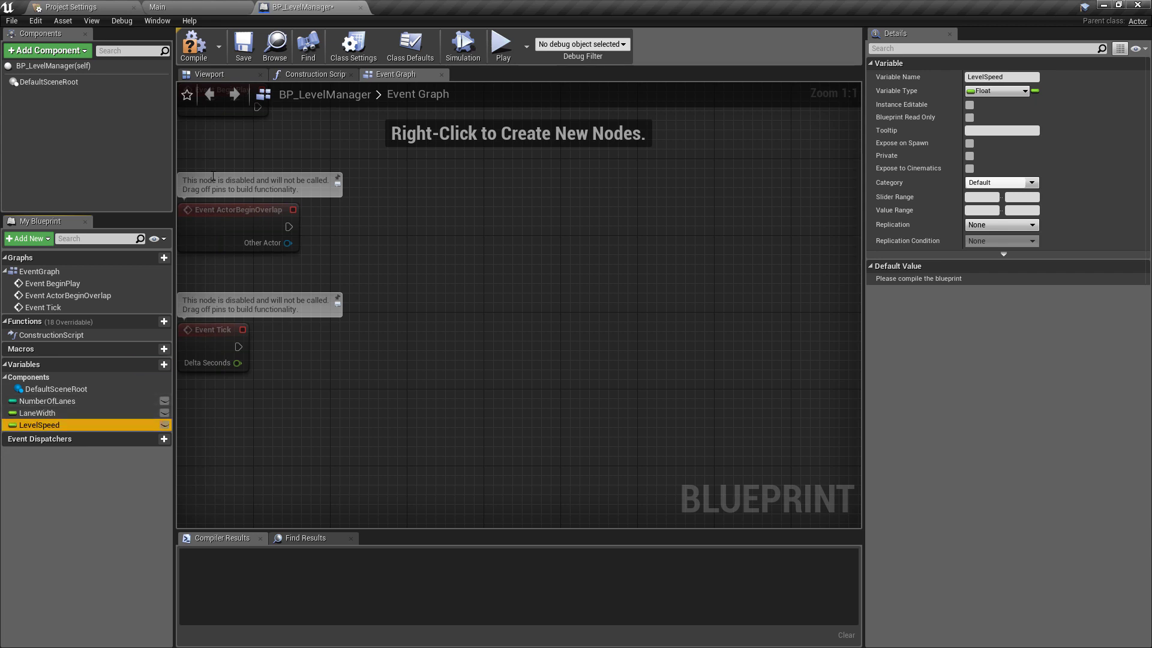
{"action": "left_click", "coordinate": [194, 43]}
- Save the Blueprint and place a BP_LevelManager actor in the Main level at 0, 0, 0
{"action": "left_click", "coordinate": [234, 42]}
{"action": "left_click", "coordinate": [212, 6]}
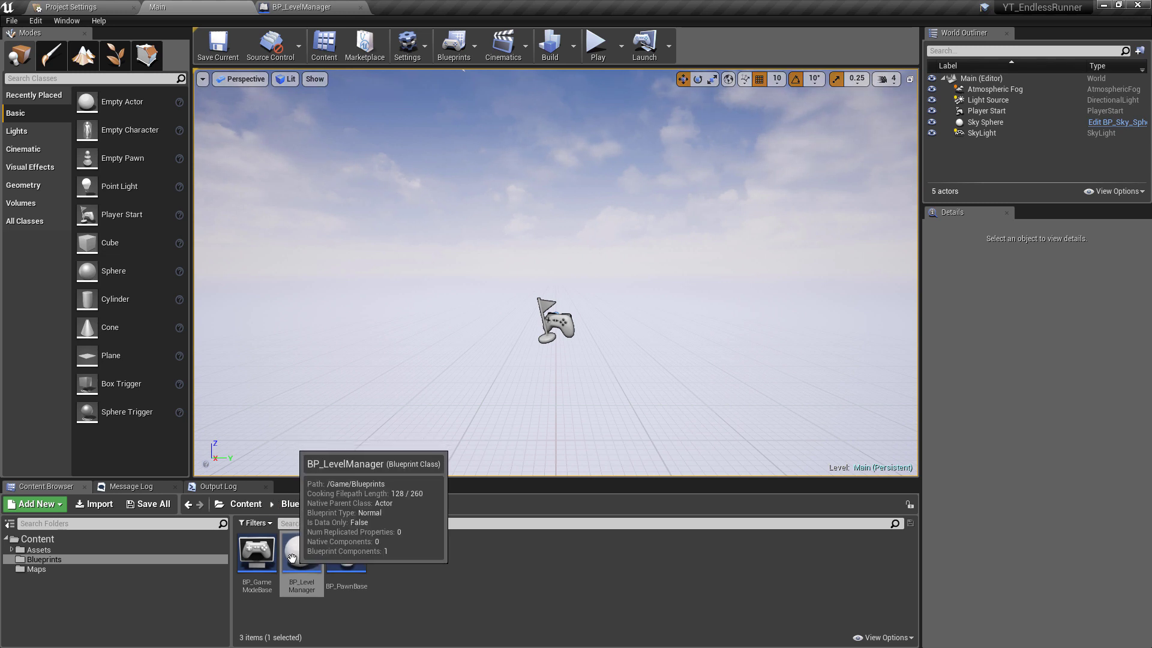
{"action": "left_click_drag", "start_coordinate": [284, 547], "coordinate": [490, 329]}
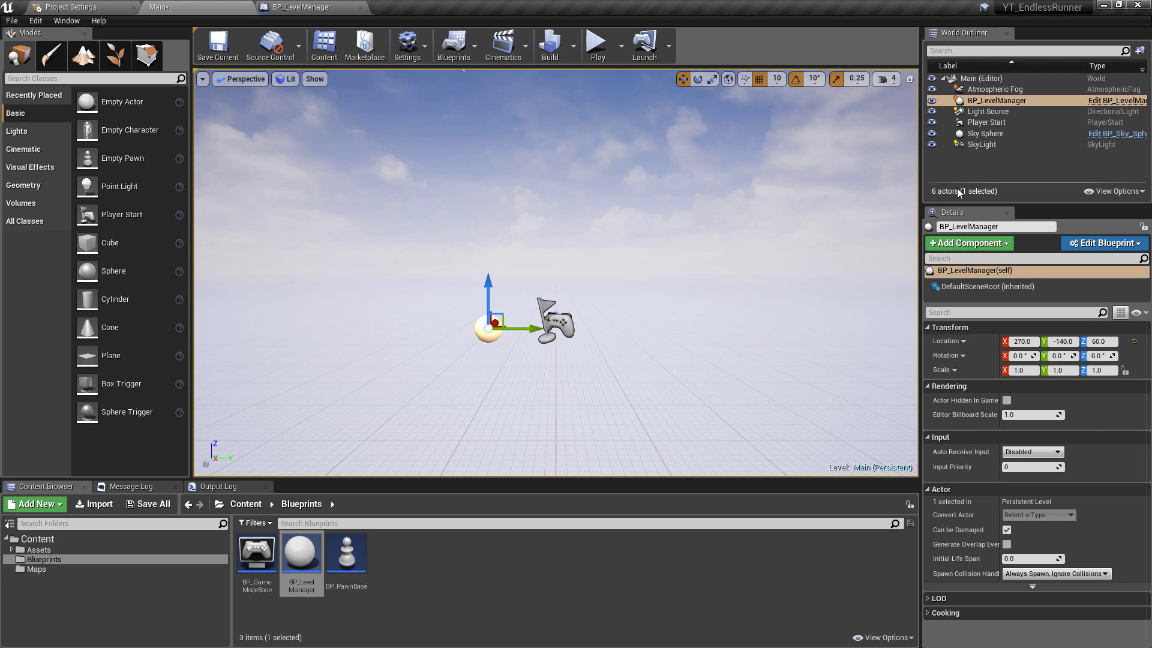
{"action": "left_click", "coordinate": [1028, 341]}
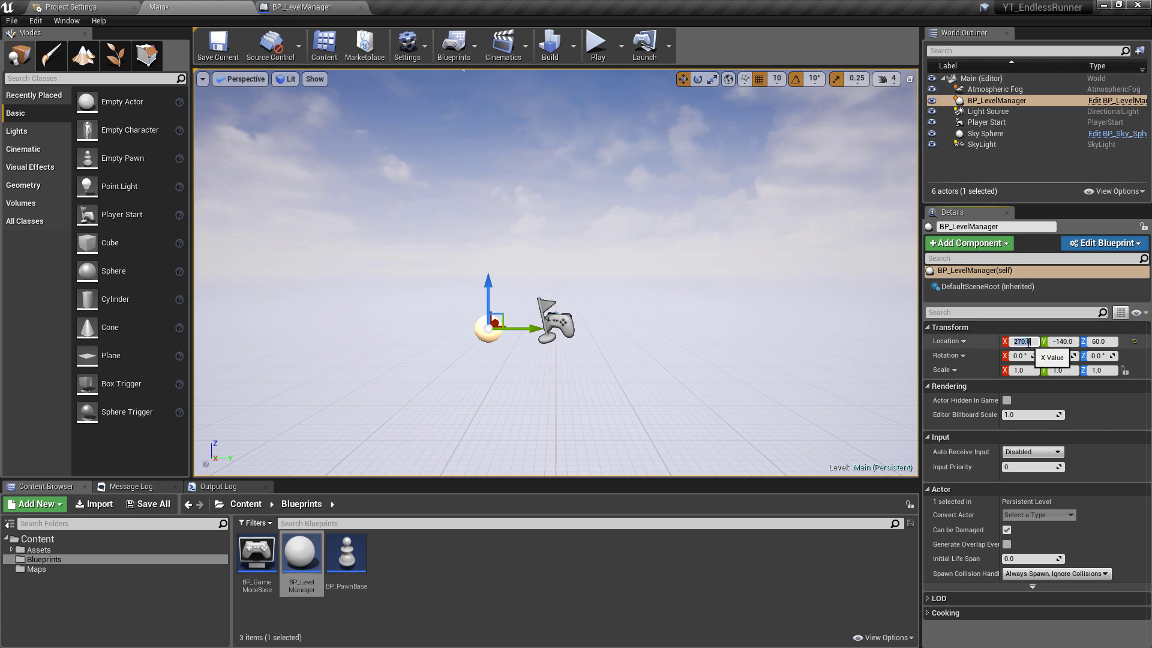
{"action": "key", "text": "Tab"}
{"action": "key", "text": "Tab"}
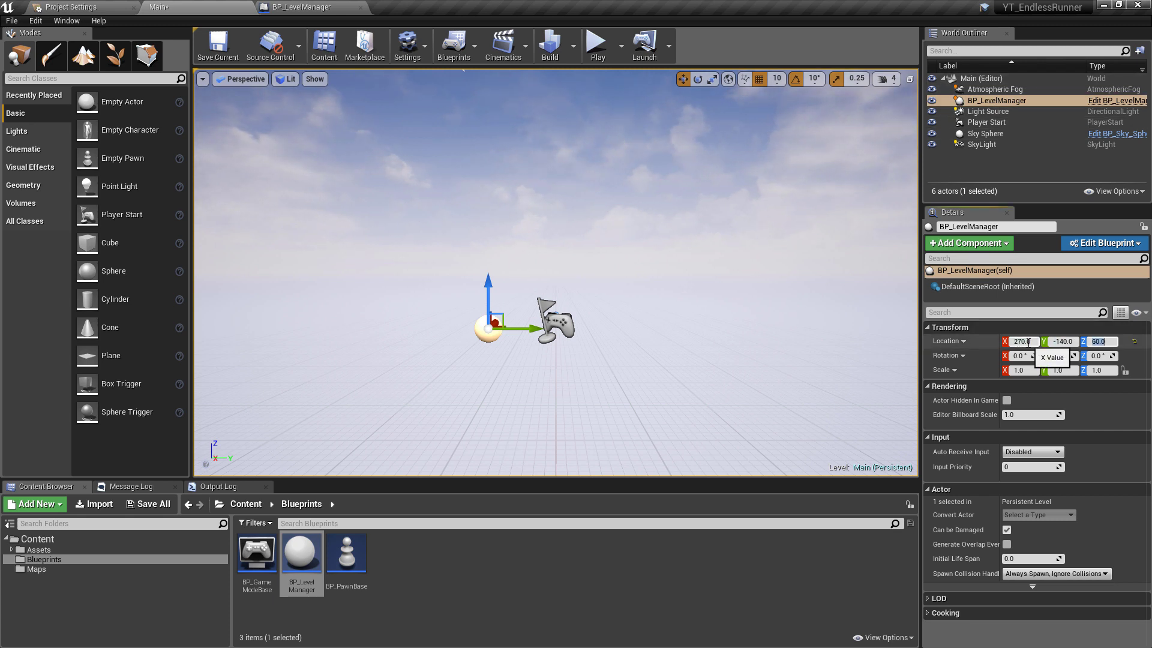
{"action": "left_click", "coordinate": [1133, 341]}
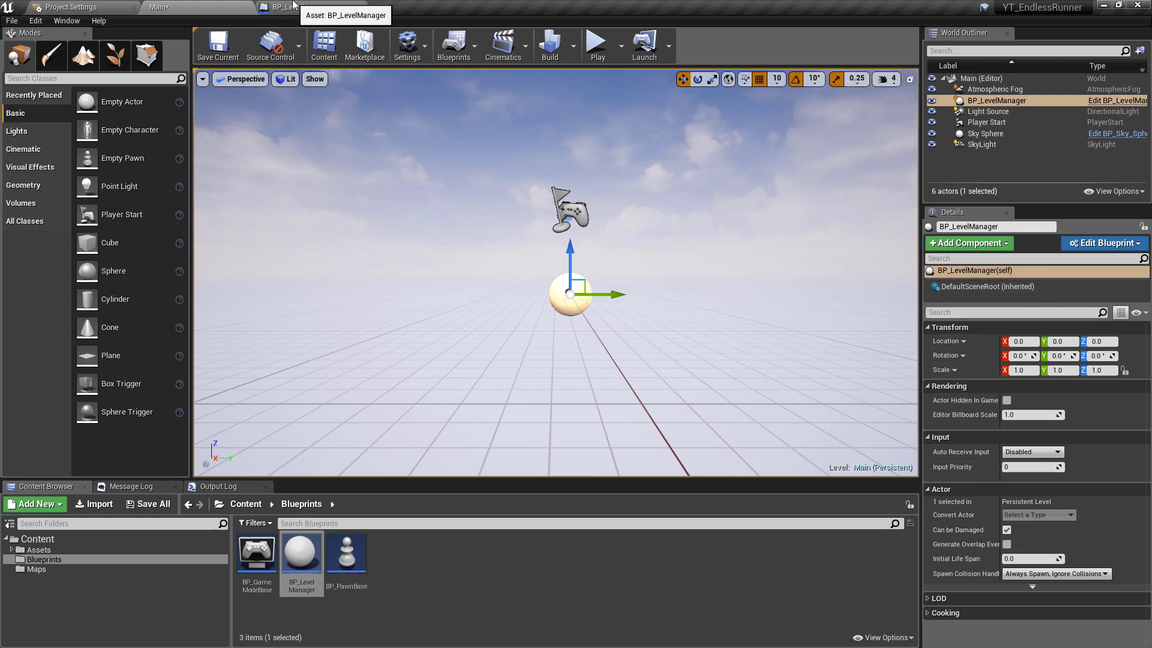
- Make NumberOfLanes, LaneWidth and LevelSpeed instance editable and compile BP_LevelManager
{"action": "left_click", "coordinate": [318, 7]}
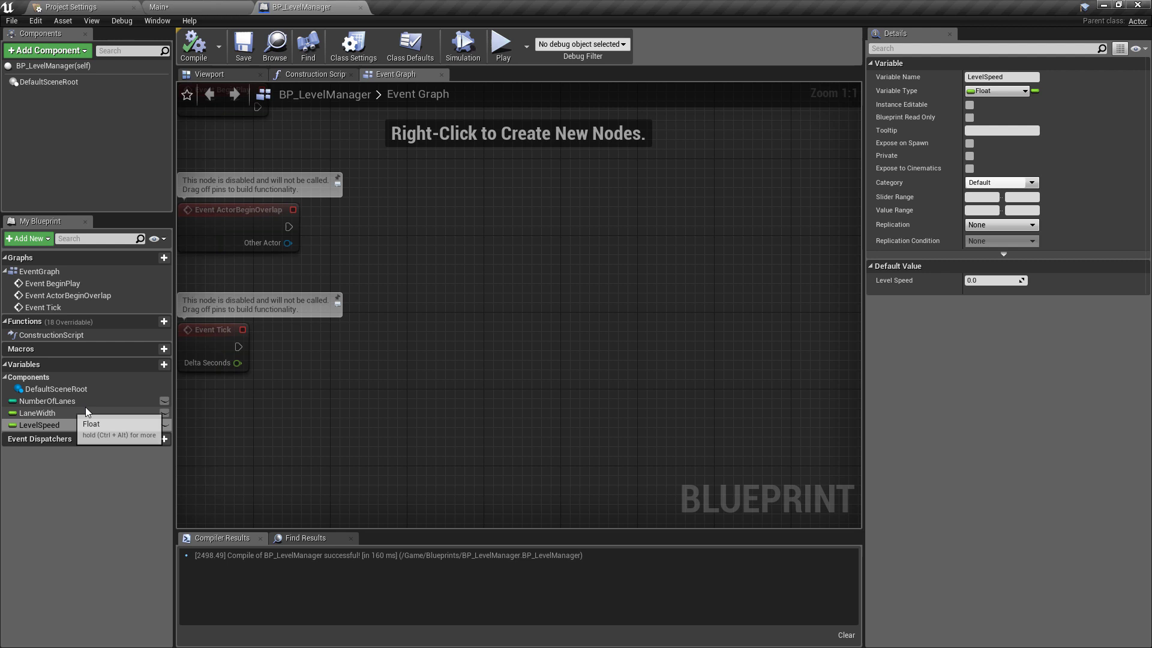
{"action": "left_click", "coordinate": [164, 400]}
{"action": "left_click", "coordinate": [164, 413]}
{"action": "left_click", "coordinate": [164, 425]}
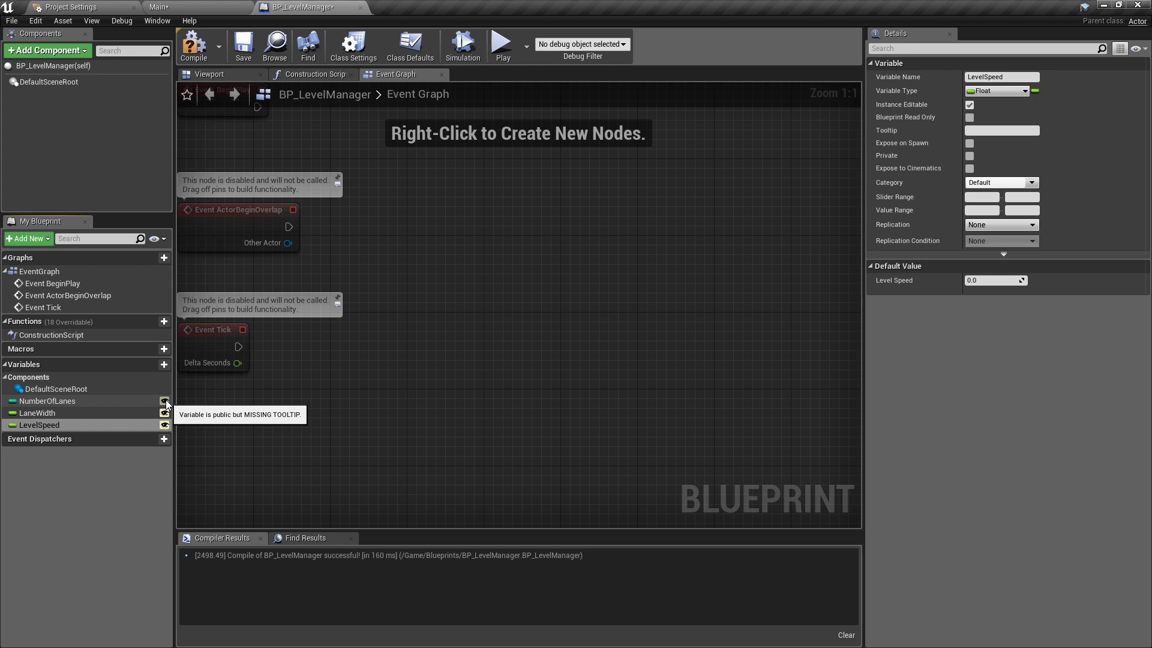
{"action": "left_click", "coordinate": [193, 45]}
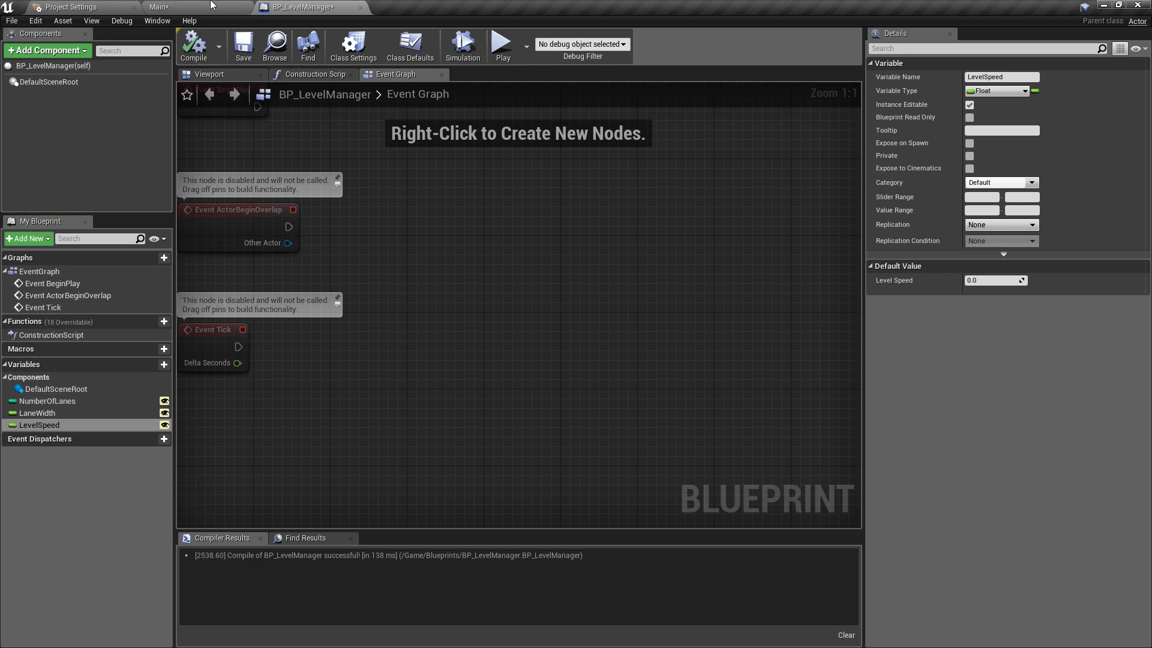
{"action": "left_click", "coordinate": [211, 6]}
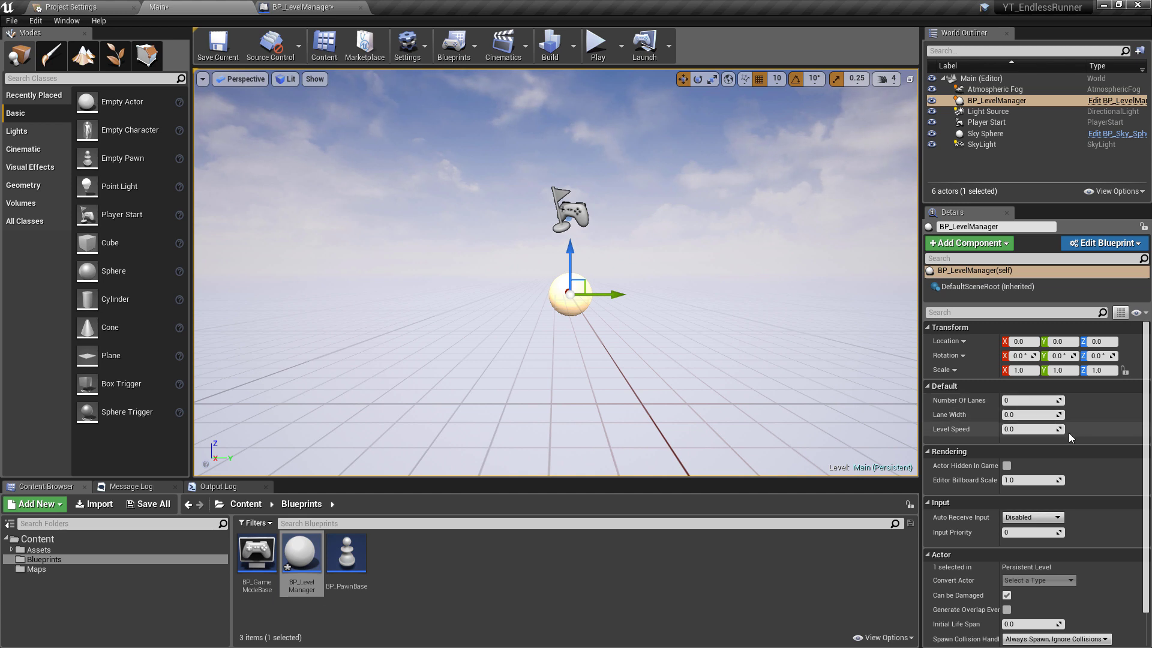
- Set the placed actor's Number Of Lanes to 3, Lane Width 250 and Level Speed -500
{"action": "left_click", "coordinate": [1021, 401]}
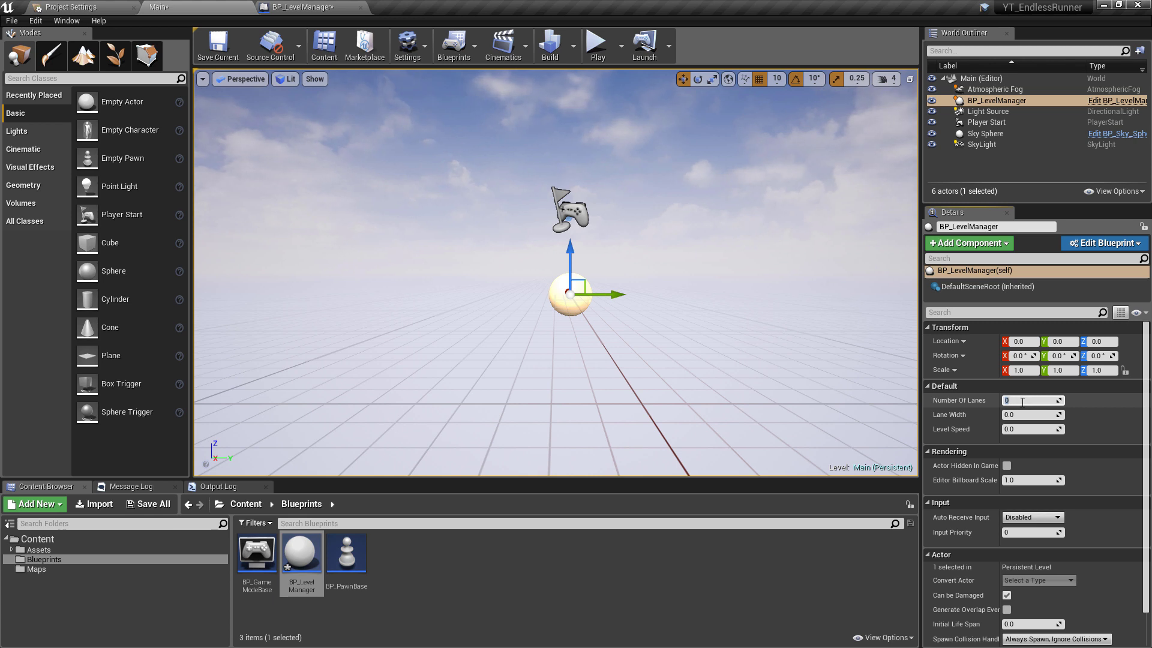
{"action": "type", "text": "3"}
{"action": "key", "text": "Tab"}
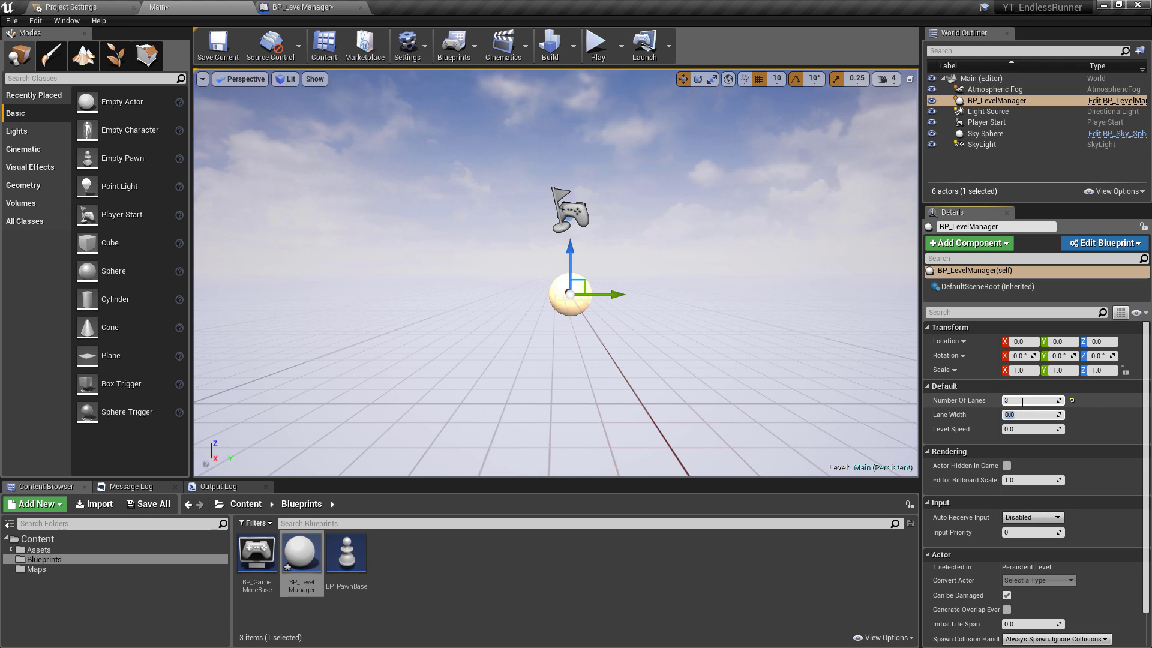
{"action": "type", "text": "250"}
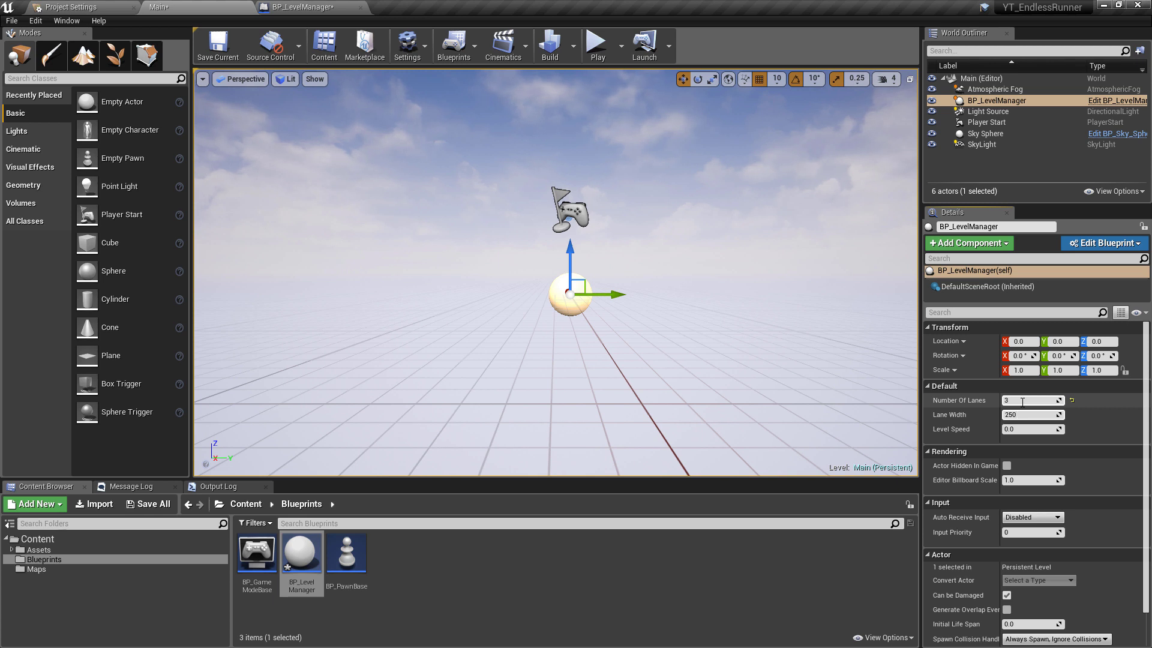
{"action": "key", "text": "Tab"}
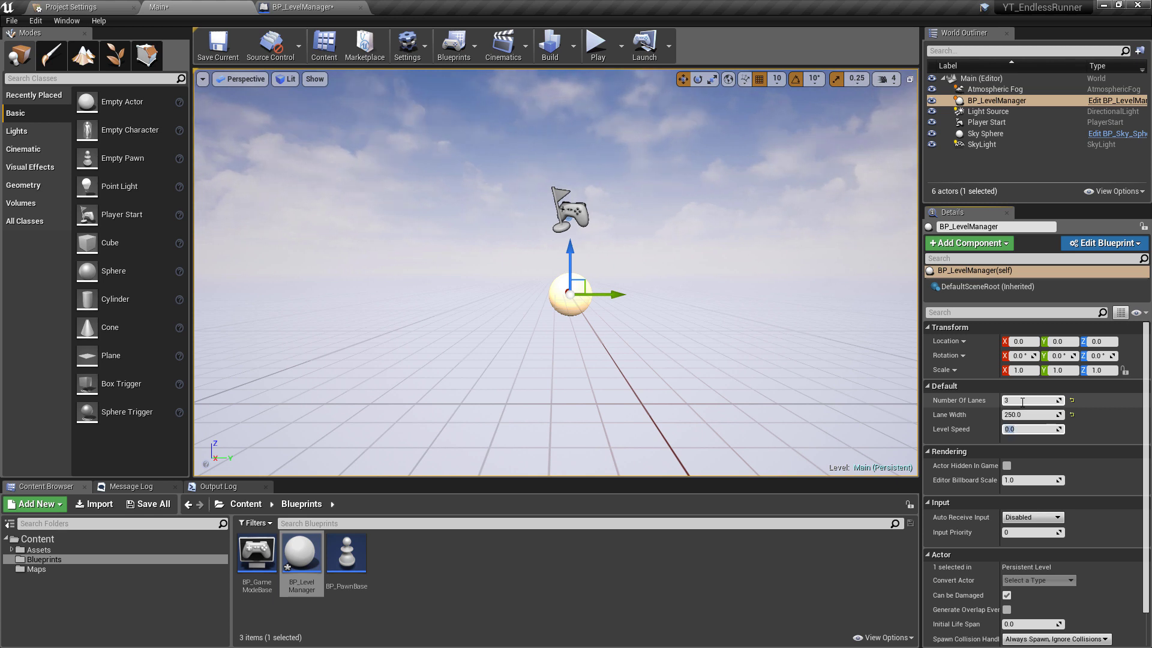
{"action": "type", "text": "-500"}
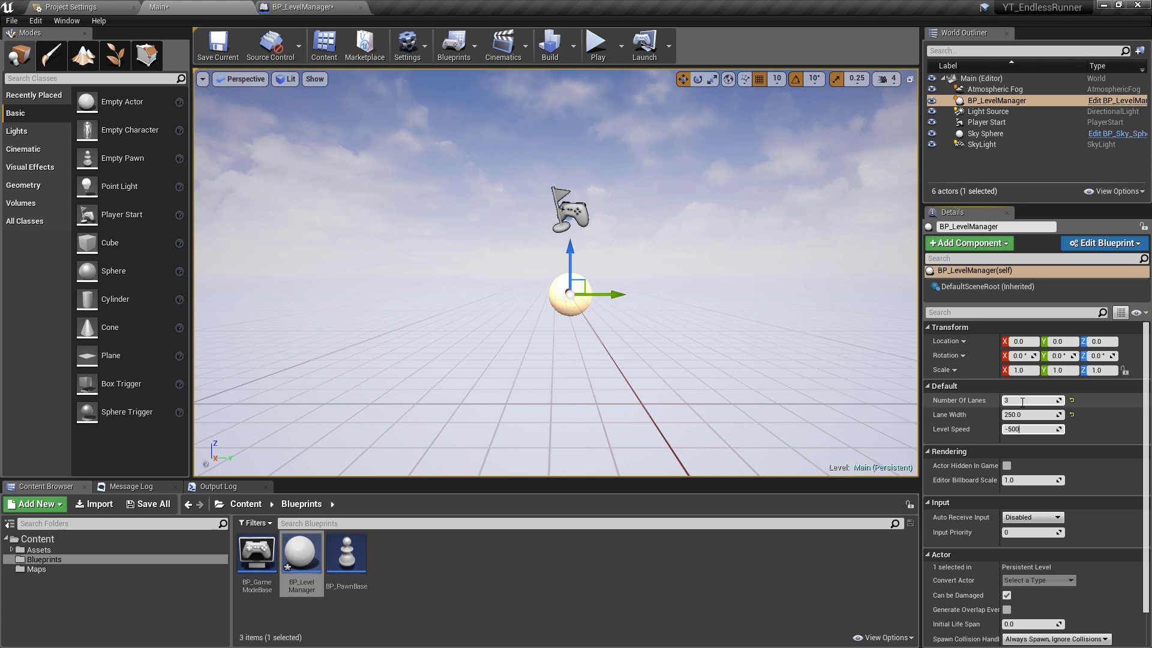
{"action": "key", "text": "Return"}
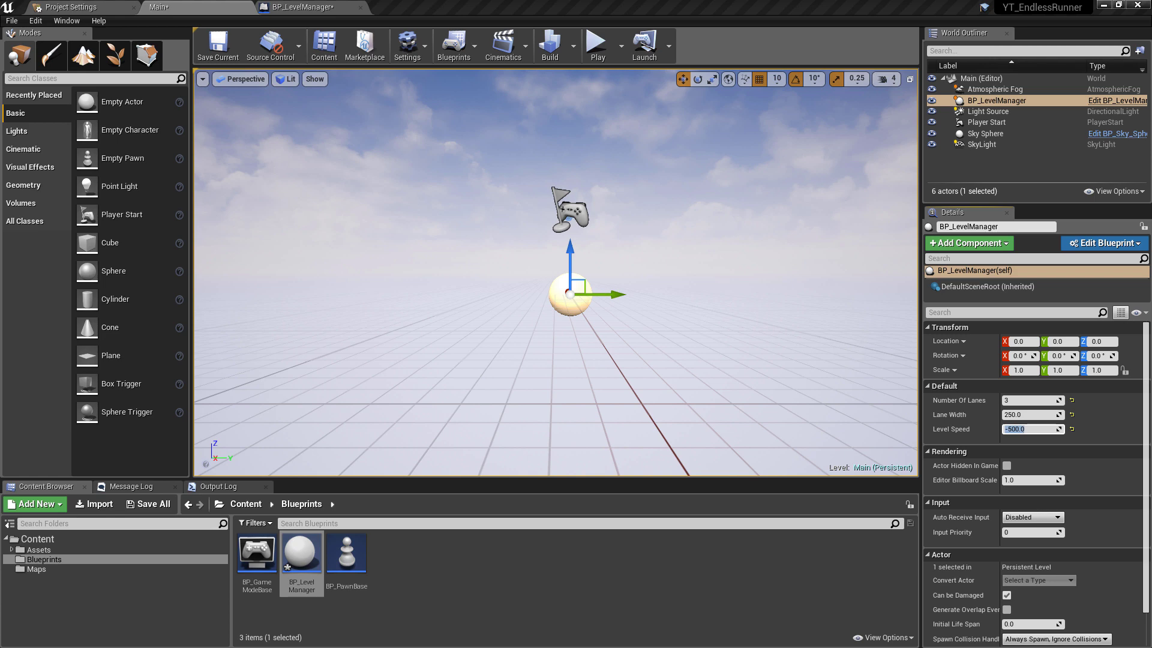
{"action": "left_click", "coordinate": [303, 6]}
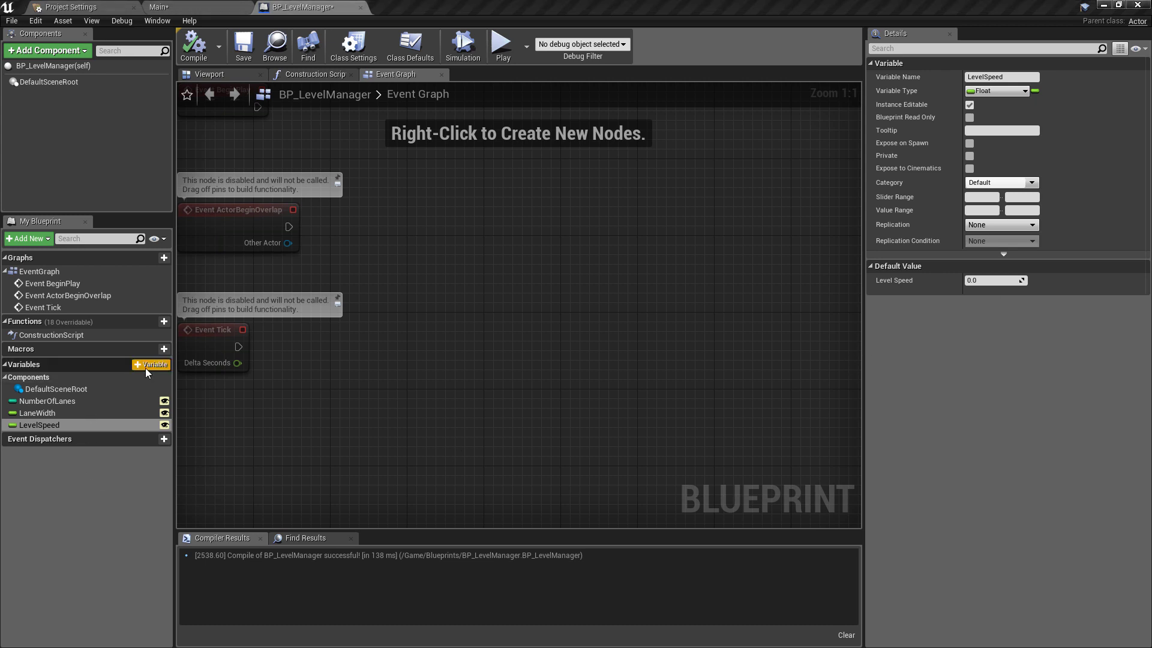
- Add an instance-editable Vector variable named OutOfBoundBoxScale
{"action": "left_click", "coordinate": [146, 366]}
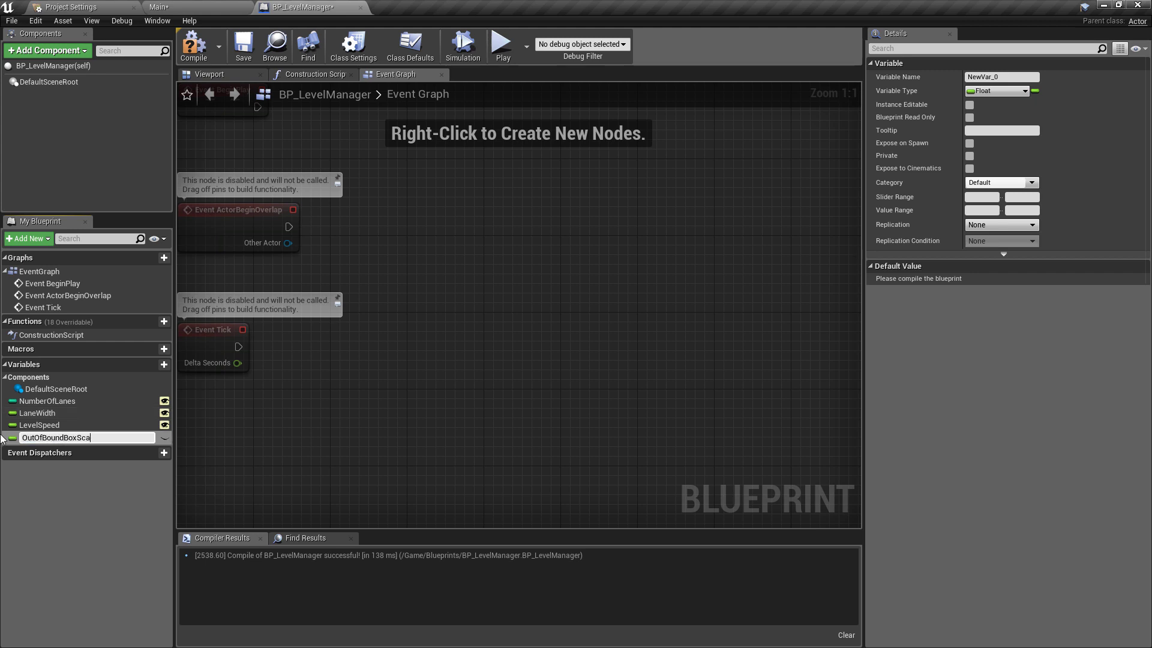
{"action": "type", "text": "le"}
{"action": "key", "text": "Return"}
{"action": "left_click", "coordinate": [997, 91]}
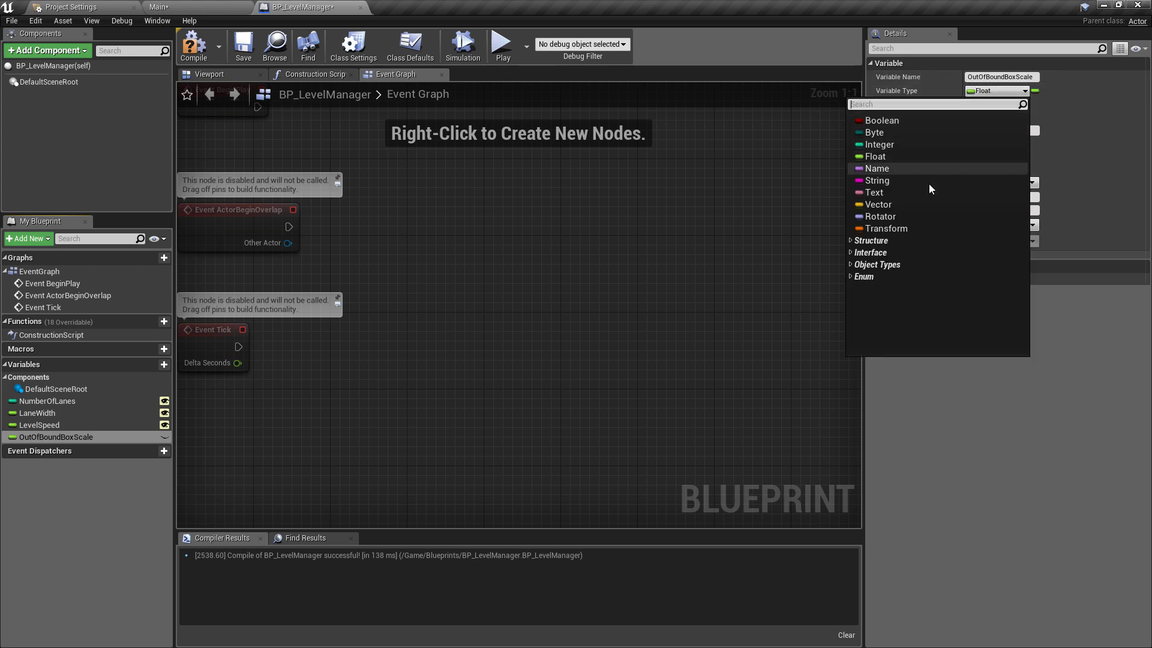
{"action": "left_click", "coordinate": [924, 204]}
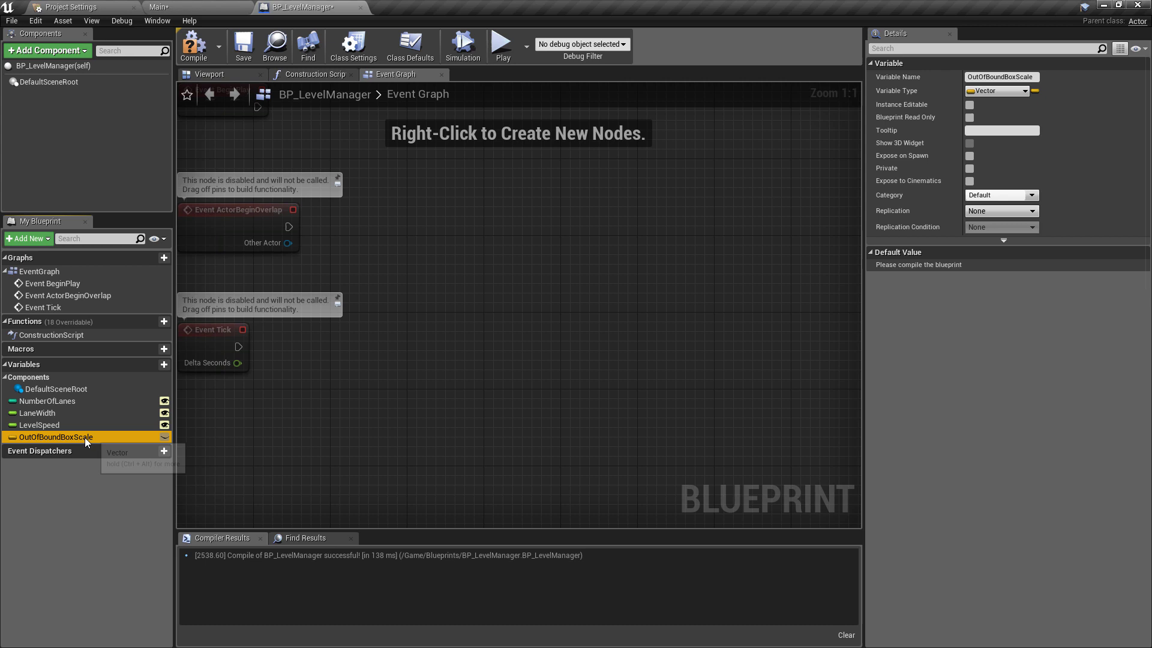
{"action": "left_click", "coordinate": [164, 437]}
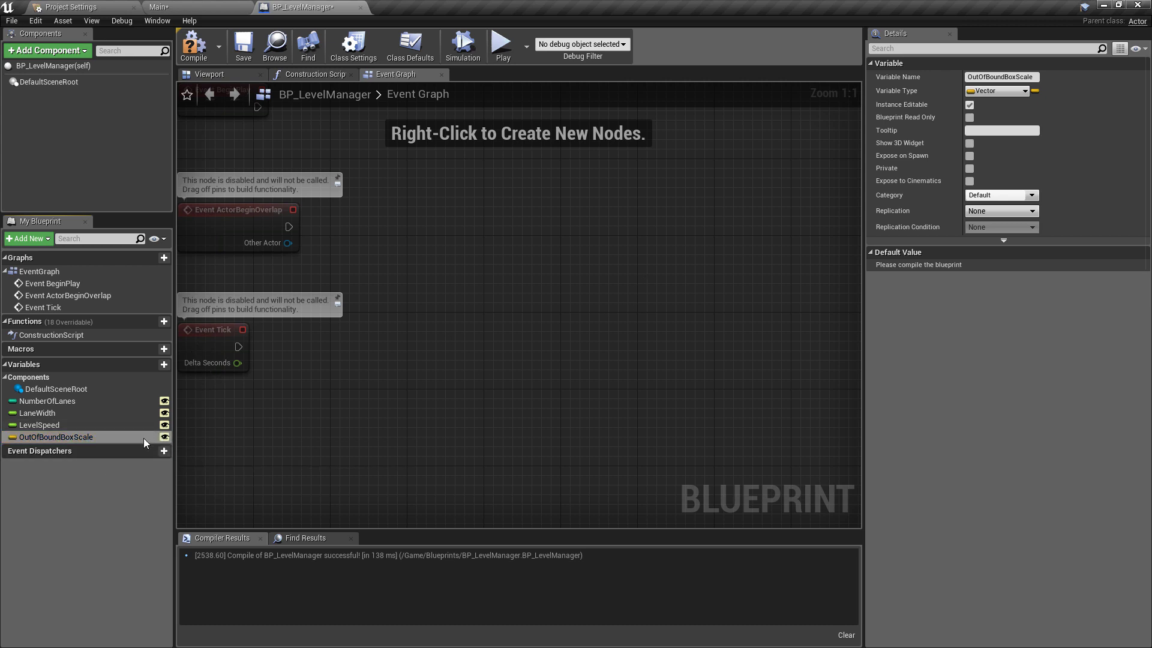
- Duplicate it as OutOfBoundBoxLocation, compile, and check the new fields in the level
{"action": "key", "text": "ctrl+w"}
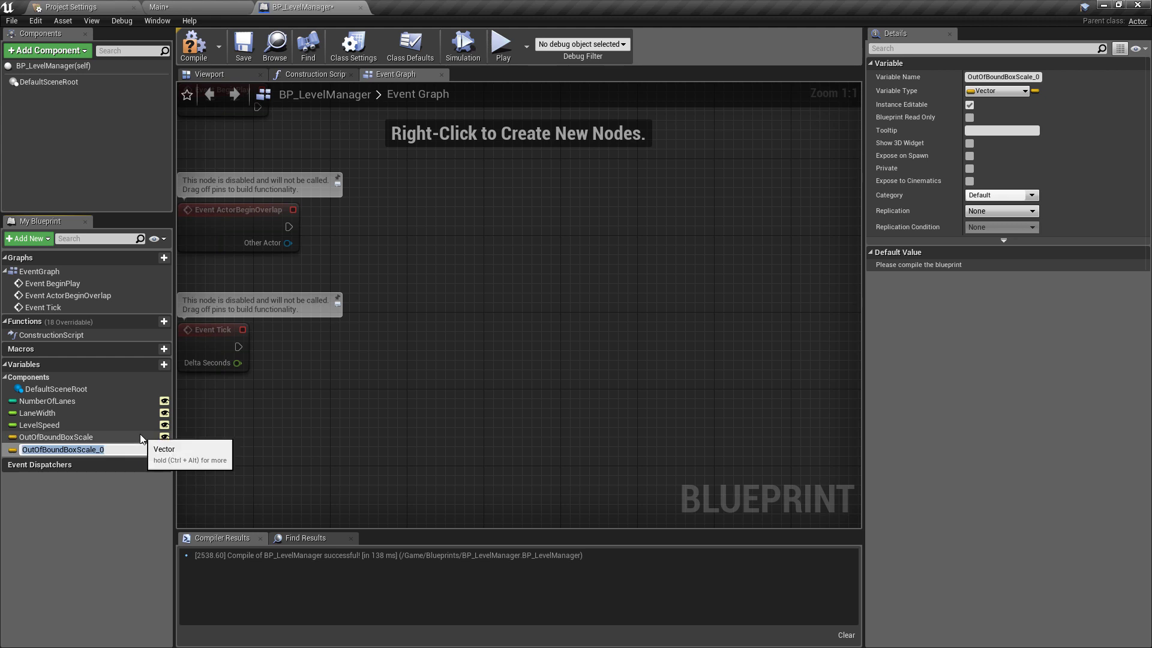
{"action": "type", "text": "OutOfBoundB"}
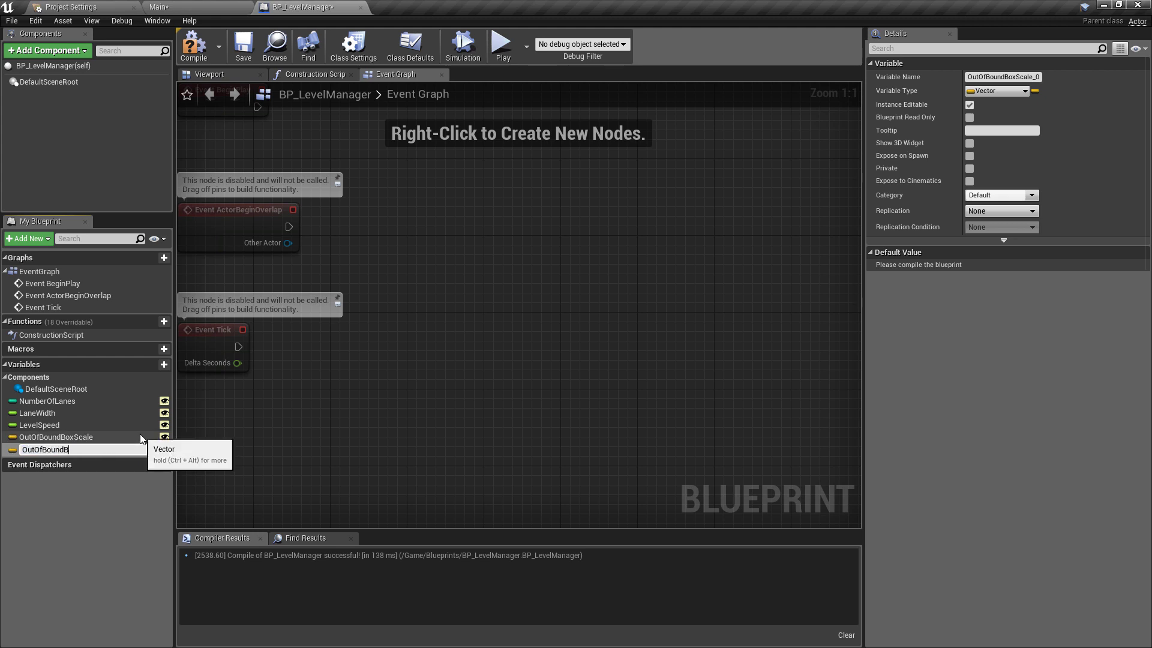
{"action": "type", "text": "oxLocation"}
{"action": "key", "text": "Return"}
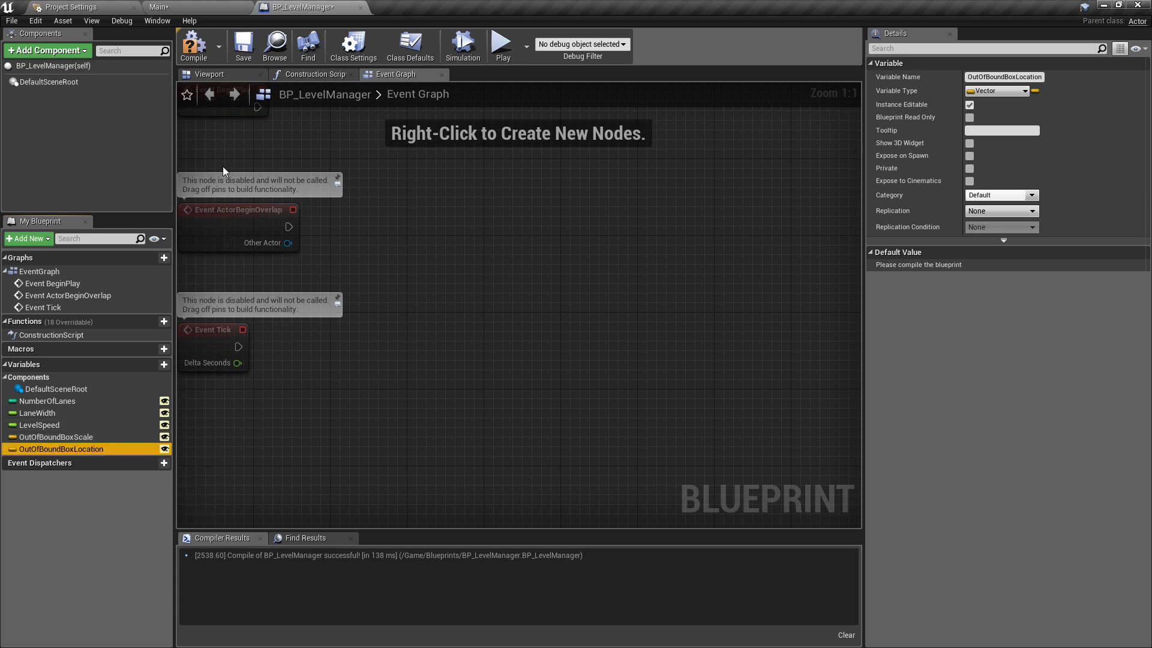
{"action": "left_click", "coordinate": [193, 45]}
{"action": "left_click", "coordinate": [180, 6]}
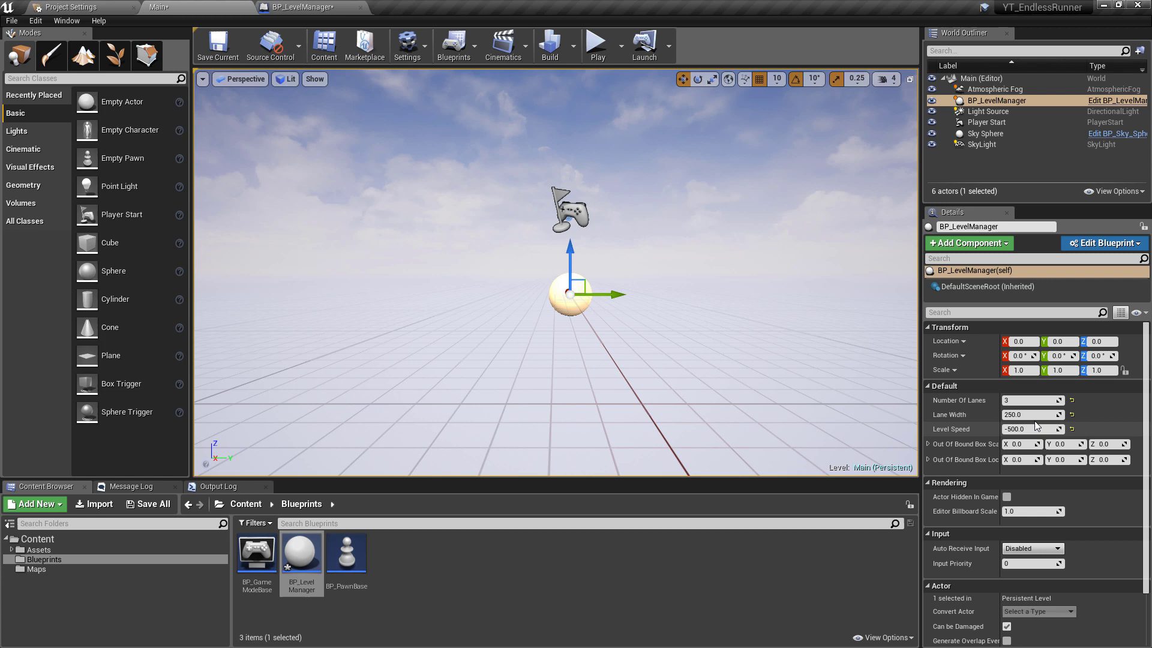
{"action": "left_click", "coordinate": [306, 7]}
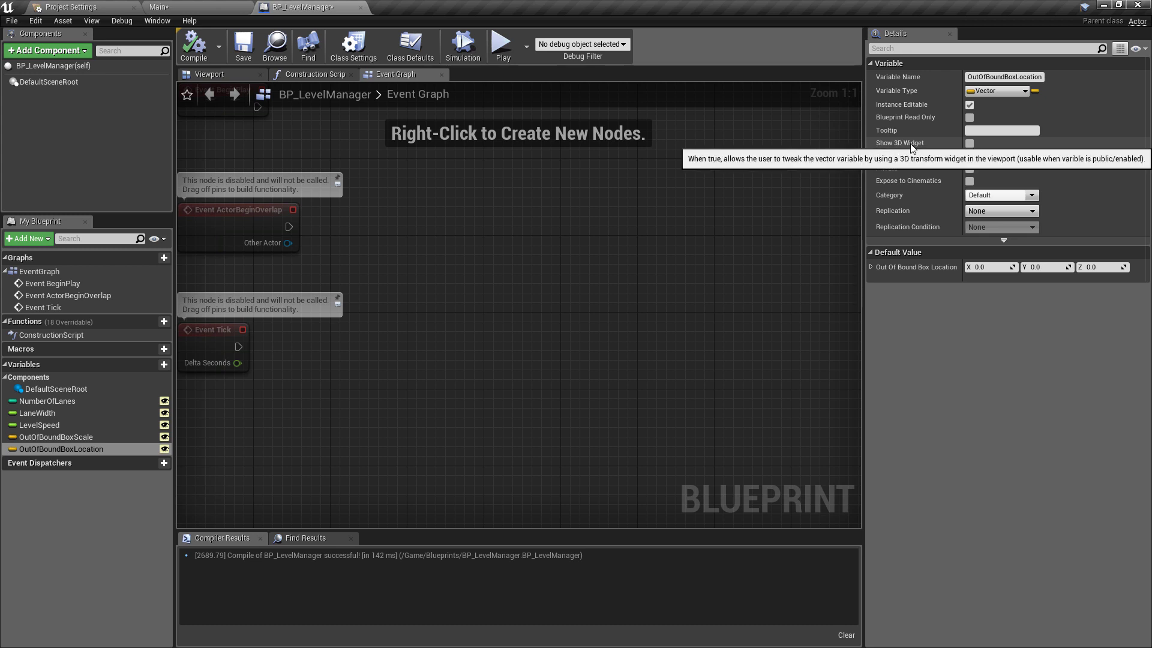
- Enable Show 3D Widget on OutOfBoundBoxLocation and compile the Blueprint
{"action": "left_click", "coordinate": [970, 143]}
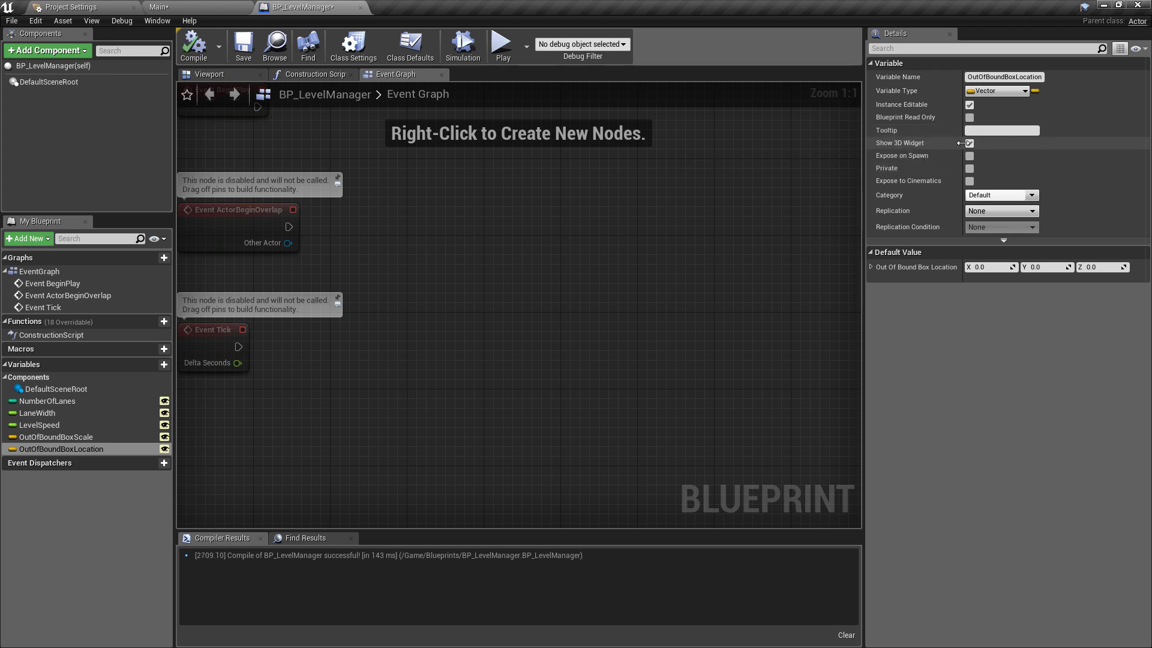
{"action": "left_click", "coordinate": [194, 54]}
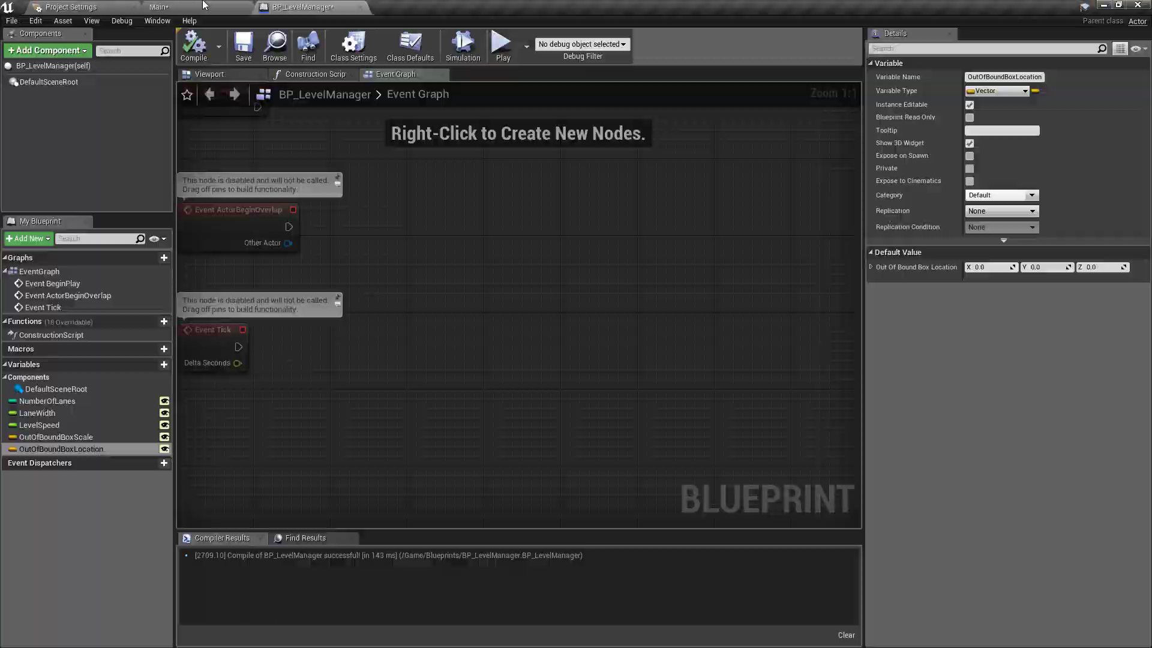
{"action": "left_click", "coordinate": [168, 7]}
- Move the level manager 20 units along X, drag the box widget, and zero the box location values
{"action": "mouse_move", "coordinate": [575, 311]}
{"action": "right_mouse_down"}
{"action": "mouse_move", "coordinate": [553, 274]}
{"action": "mouse_move", "coordinate": [568, 294]}
{"action": "right_mouse_up"}
{"action": "left_click_drag", "start_coordinate": [585, 291], "coordinate": [603, 247]}
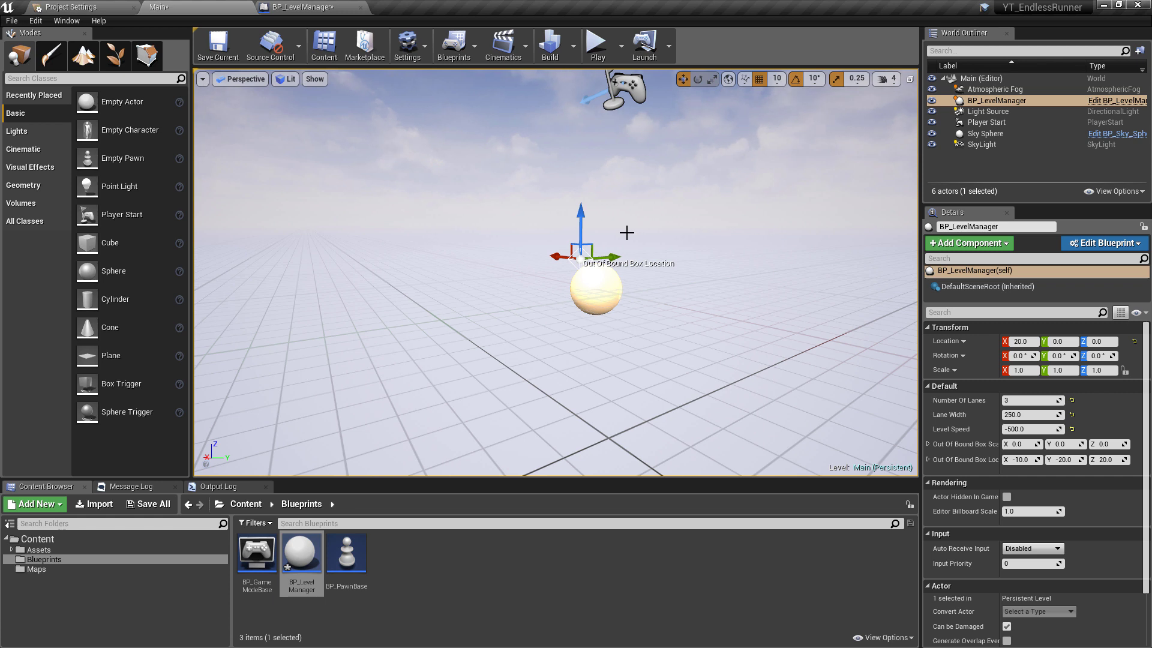
{"action": "left_click_drag", "start_coordinate": [587, 239], "coordinate": [571, 188]}
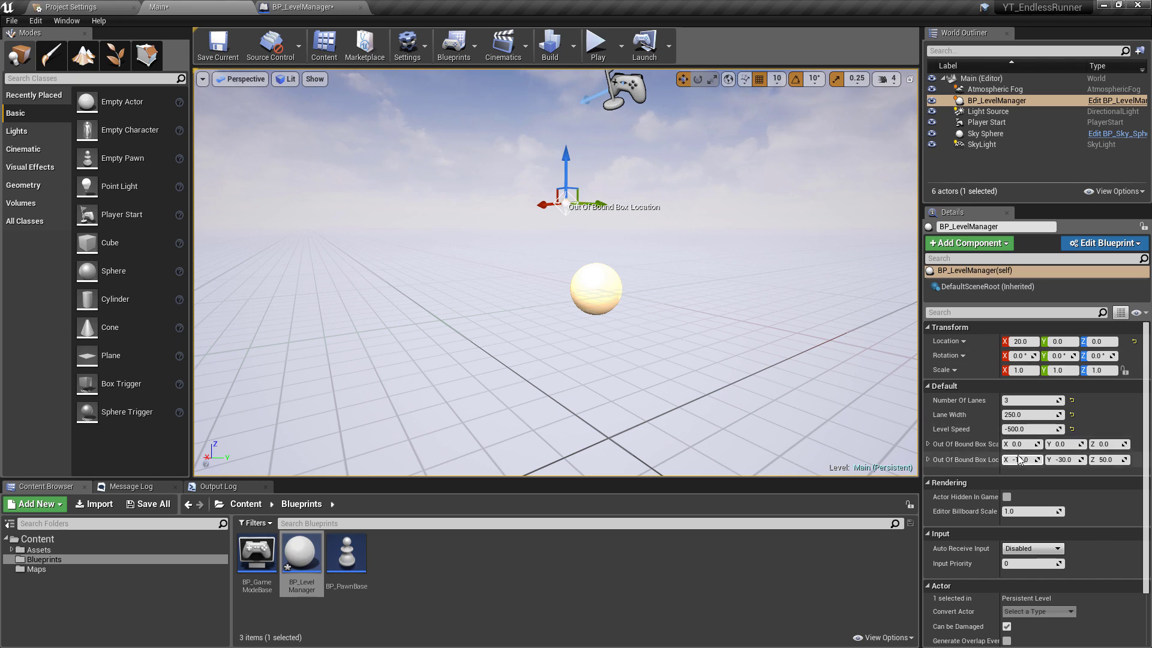
{"action": "key", "text": "Tab"}
{"action": "type", "text": "0"}
{"action": "key", "text": "Tab"}
{"action": "type", "text": "0"}
{"action": "key", "text": "Return"}
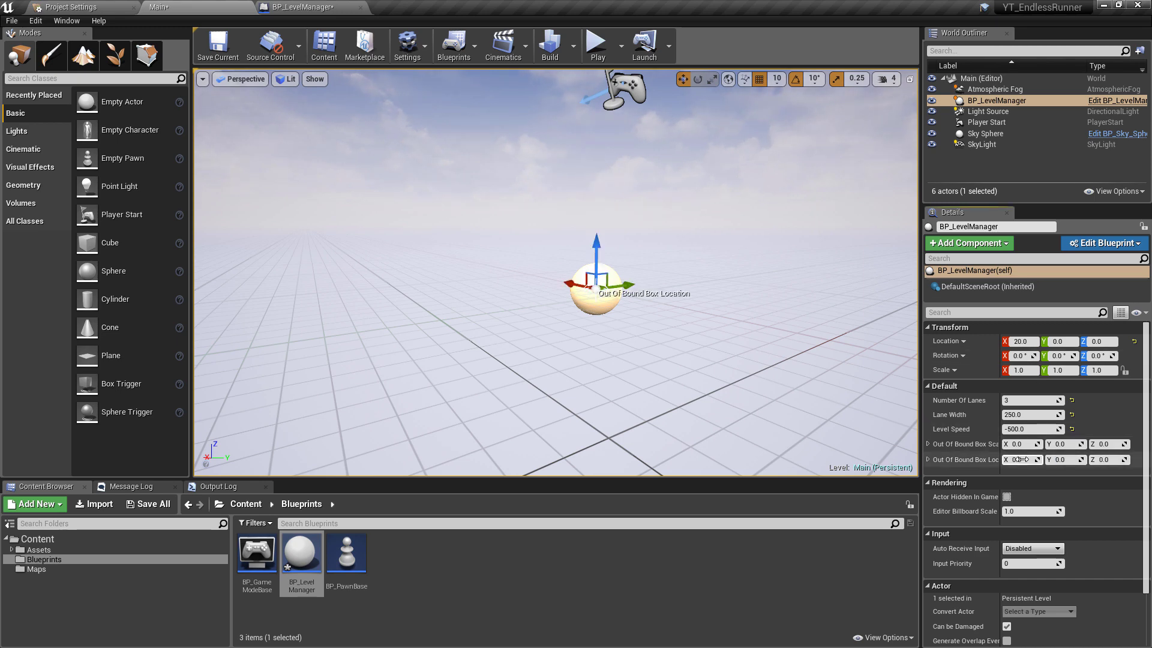
{"action": "left_click", "coordinate": [303, 6]}
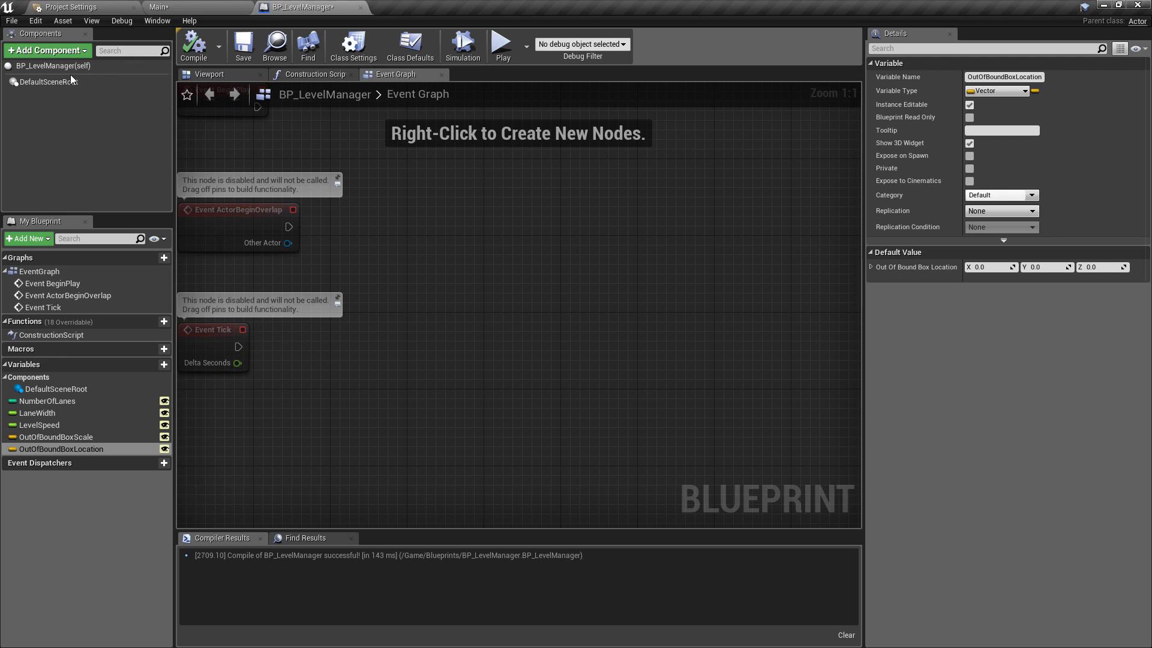
- Add a Box Collision component to BP_LevelManager and name it LevelBounds
{"action": "left_click", "coordinate": [72, 57]}
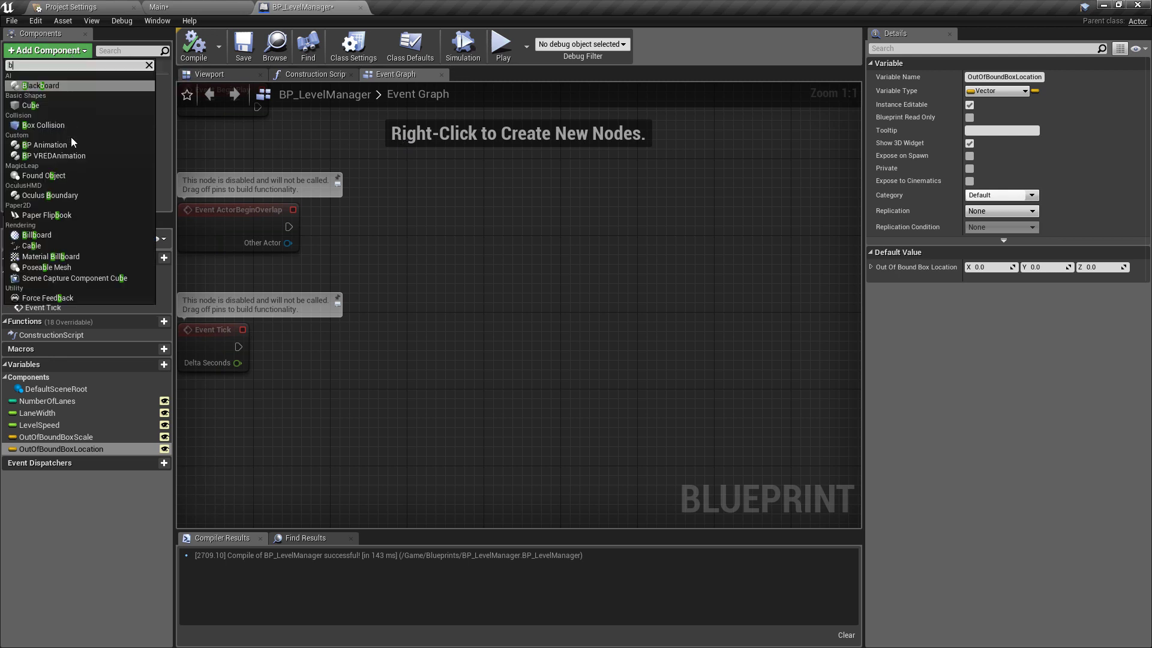
{"action": "type", "text": "boxc"}
{"action": "key", "text": "Return"}
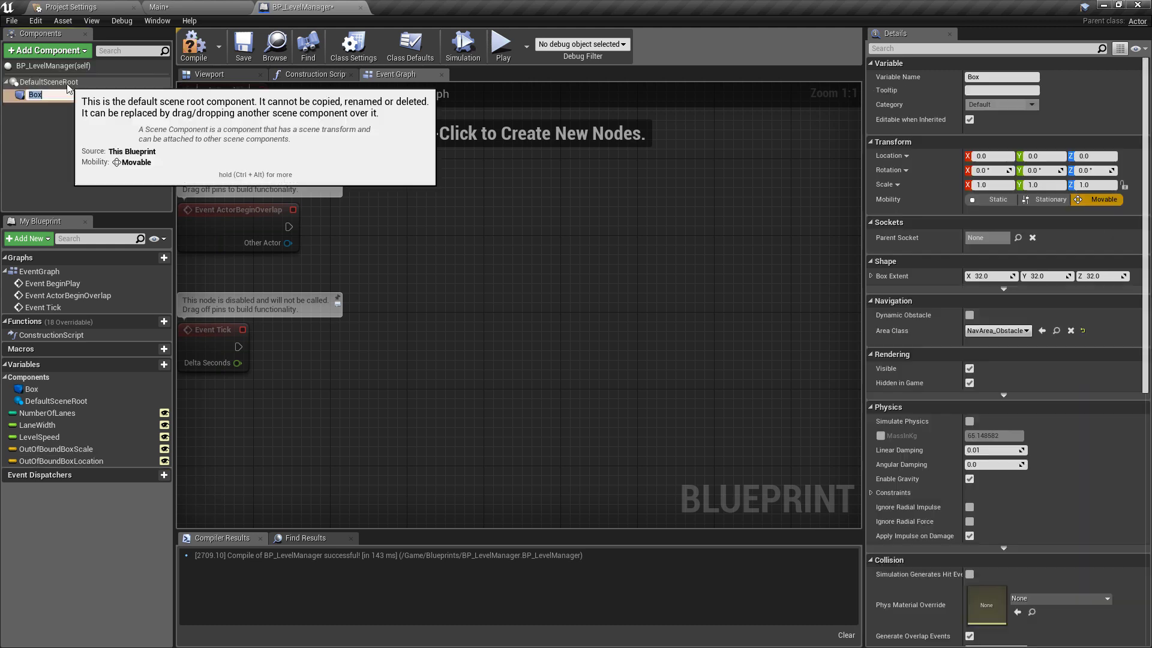
{"action": "type", "text": "LevelBounds"}
{"action": "key", "text": "Return"}
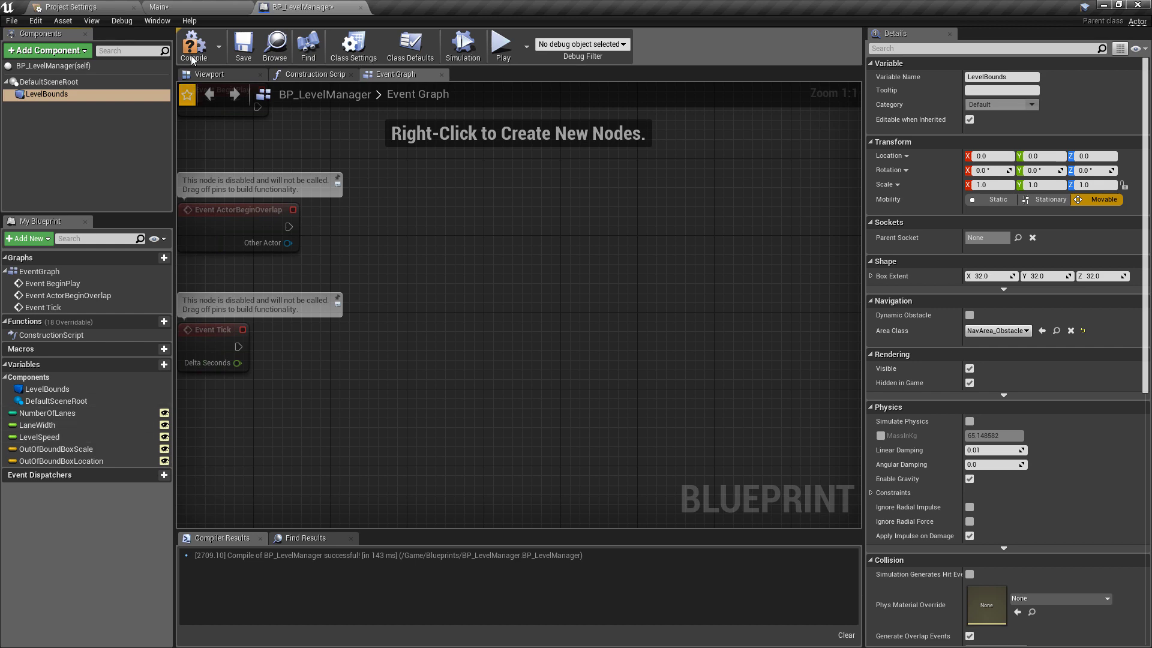
- Compile and save BP_LevelManager, then return to the Main level
{"action": "left_click", "coordinate": [203, 6]}
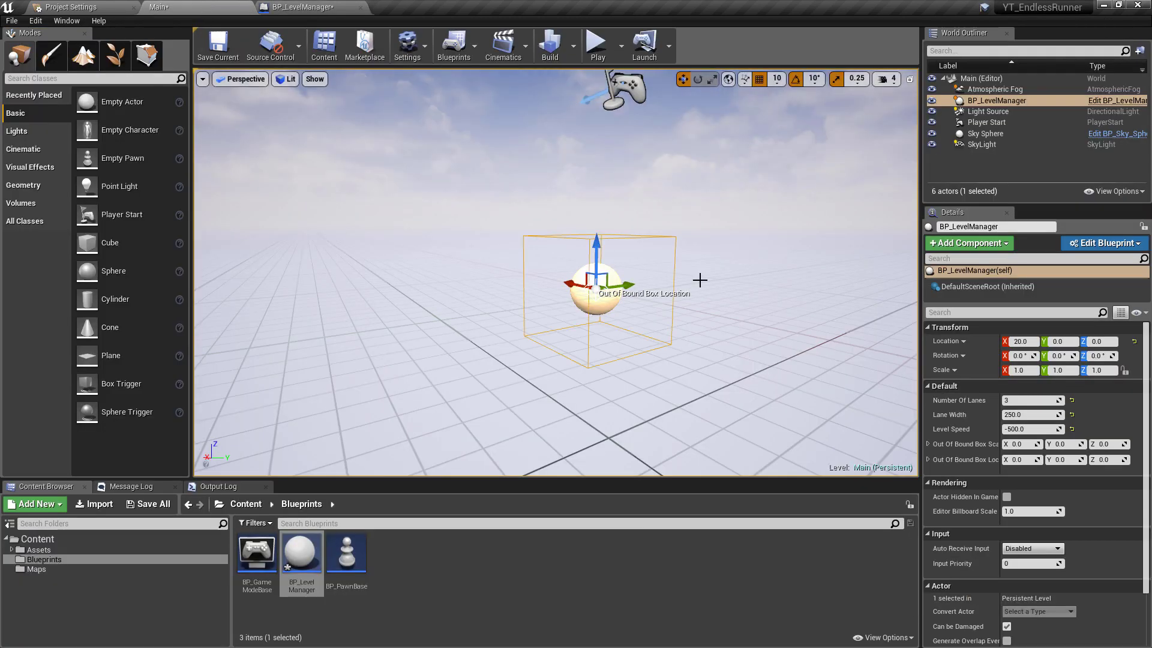
{"action": "left_click", "coordinate": [295, 6]}
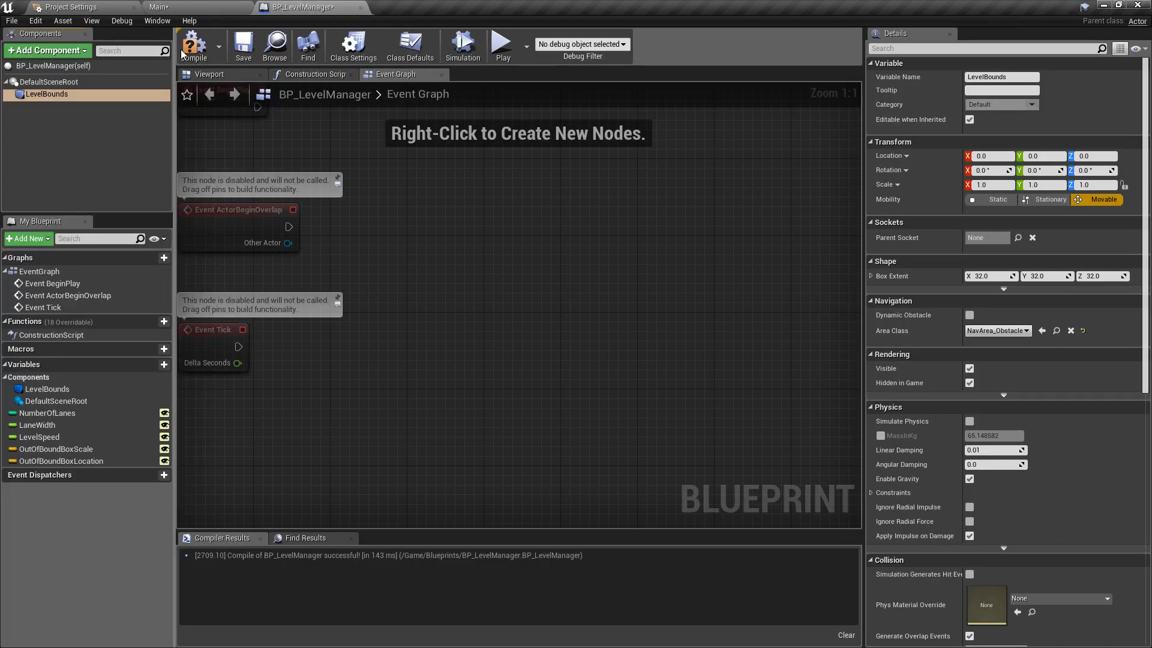
{"action": "left_click", "coordinate": [194, 46]}
{"action": "left_click", "coordinate": [244, 47]}
{"action": "left_click", "coordinate": [203, 6]}
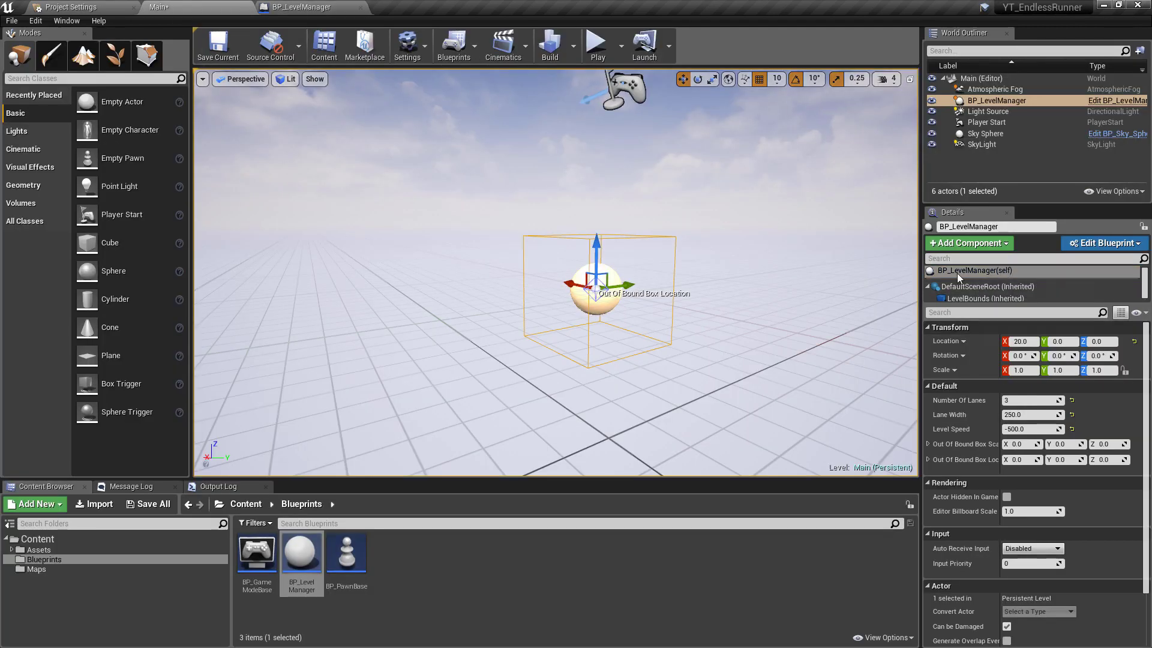
- Inspect LevelBounds in the level Details, undo a trial Box Extent change, and open the Construction Script
{"action": "left_click_drag", "start_coordinate": [990, 306], "coordinate": [990, 320]}
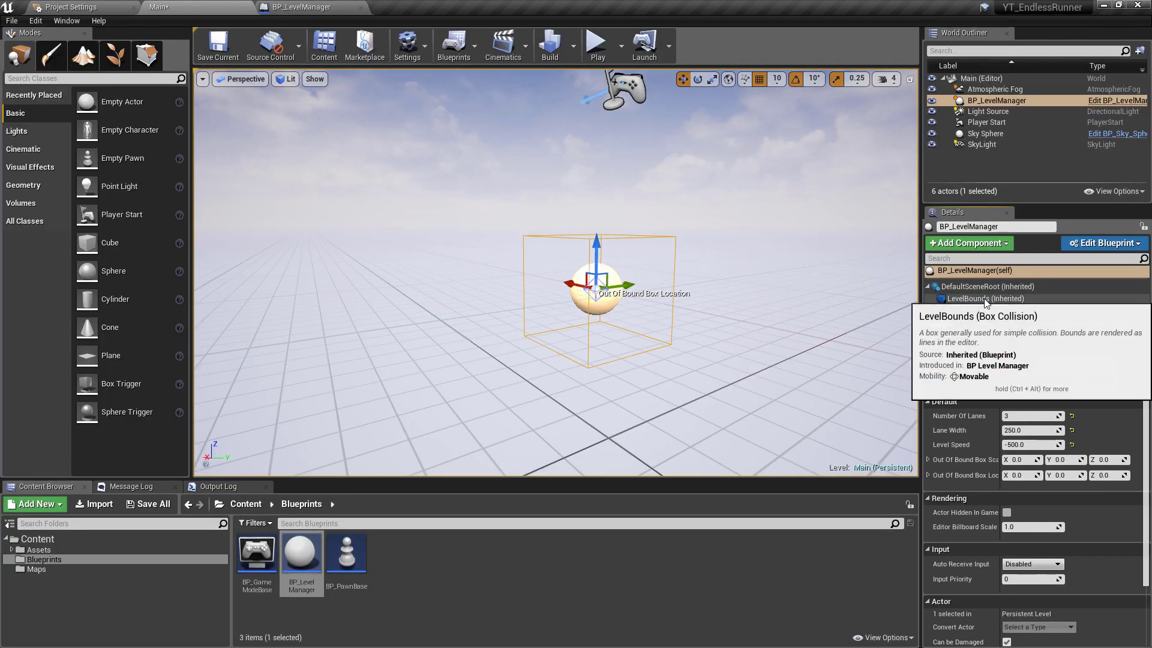
{"action": "left_click", "coordinate": [985, 298]}
{"action": "left_click", "coordinate": [1011, 438]}
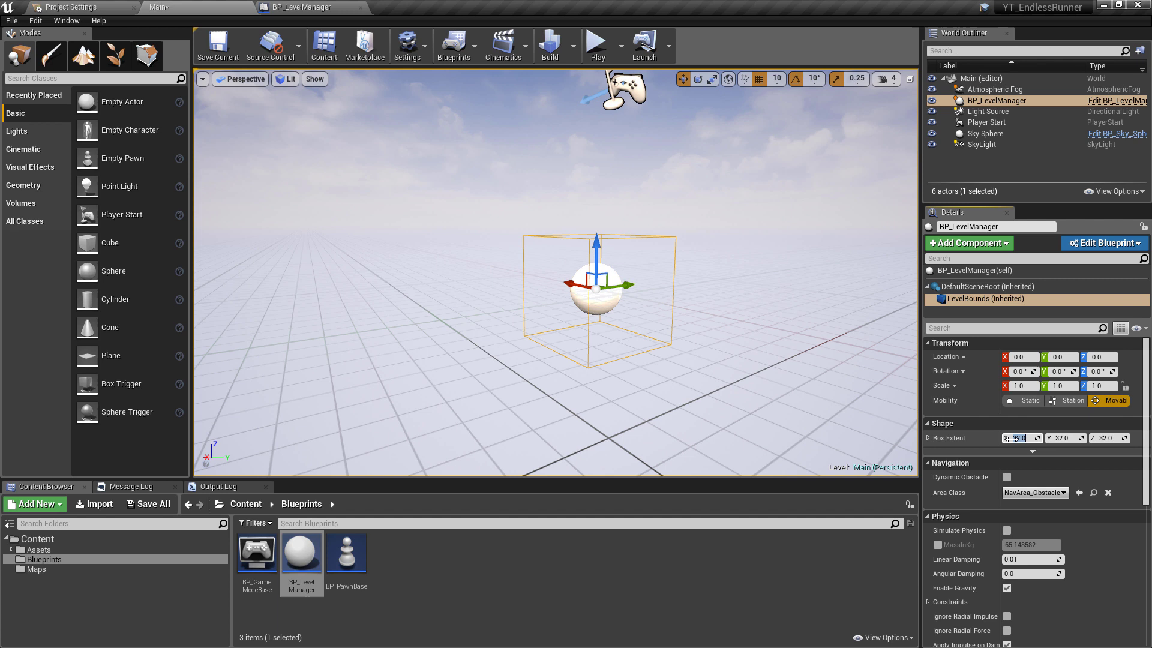
{"action": "mouse_move", "coordinate": [1050, 442]}
{"action": "left_mouse_down"}
{"action": "mouse_move", "coordinate": [1104, 442]}
{"action": "mouse_move", "coordinate": [1055, 443]}
{"action": "left_mouse_up"}
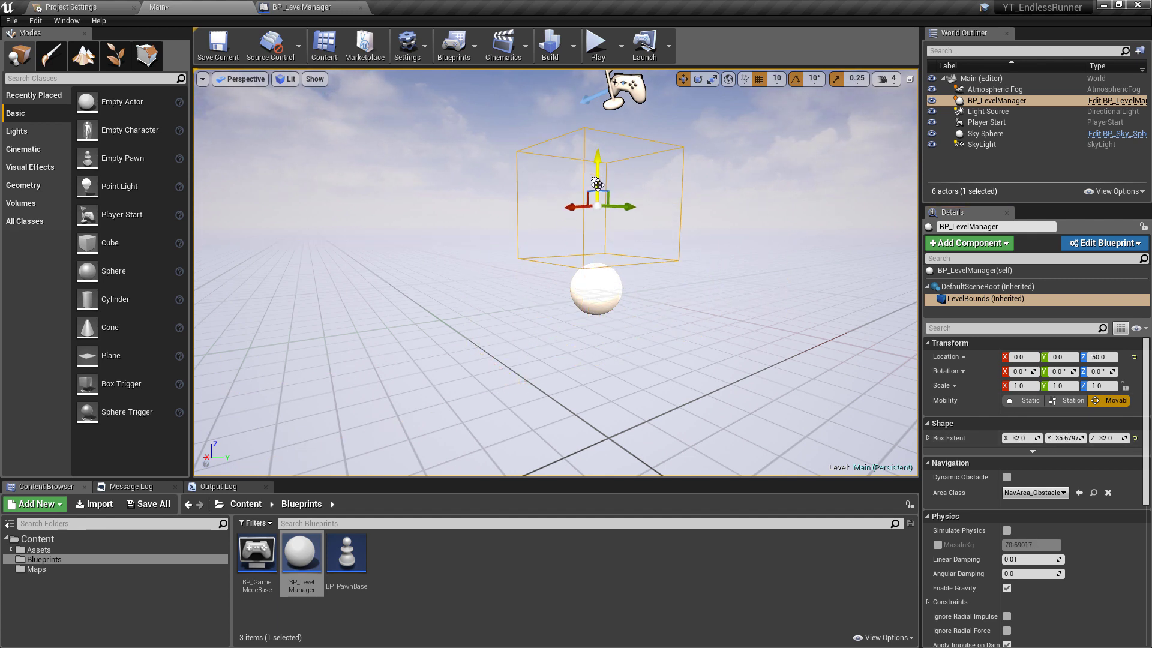
{"action": "key", "text": "ctrl+z"}
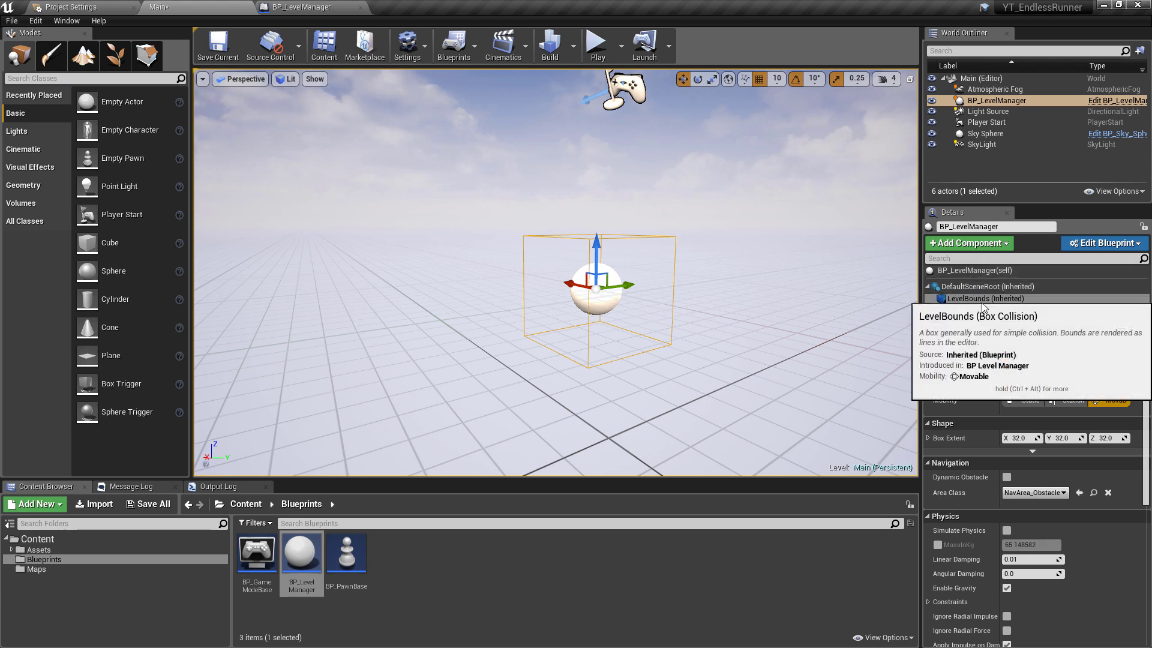
{"action": "left_click", "coordinate": [984, 298]}
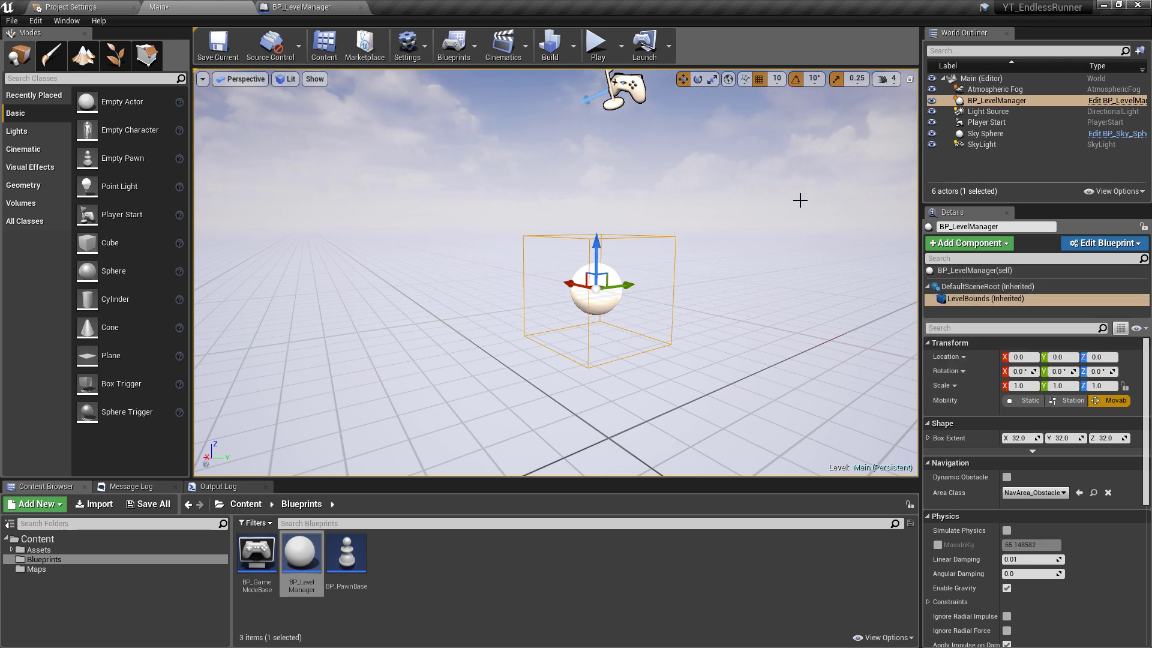
{"action": "left_click", "coordinate": [983, 273]}
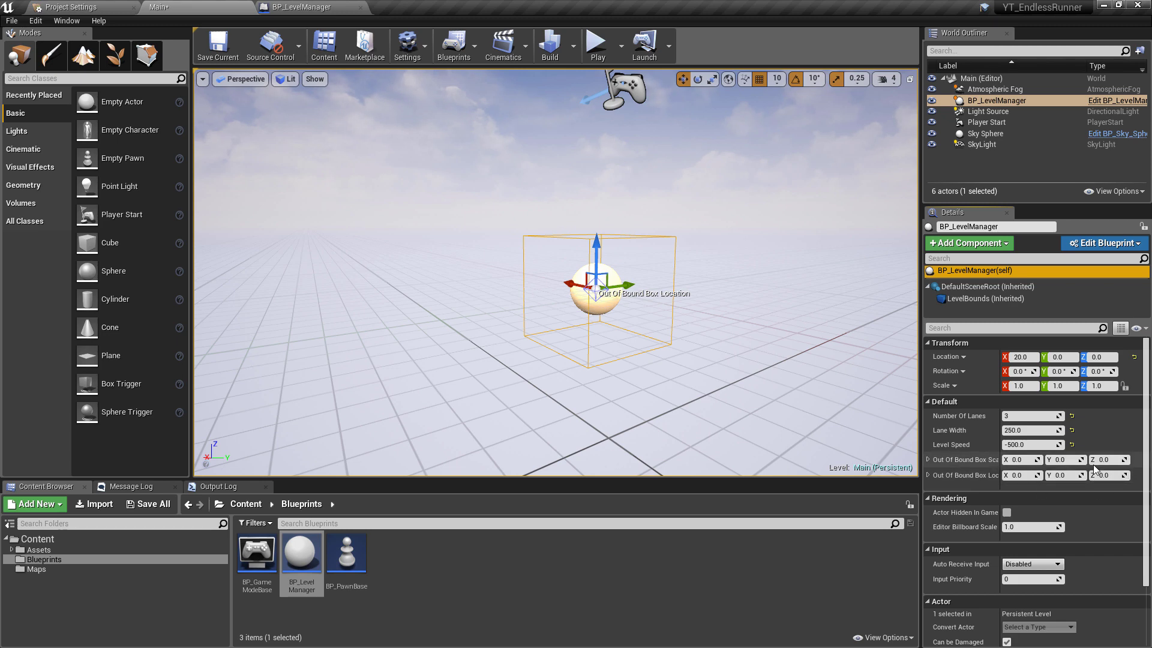
{"action": "double_click", "coordinate": [982, 299]}
{"action": "left_click", "coordinate": [341, 74]}
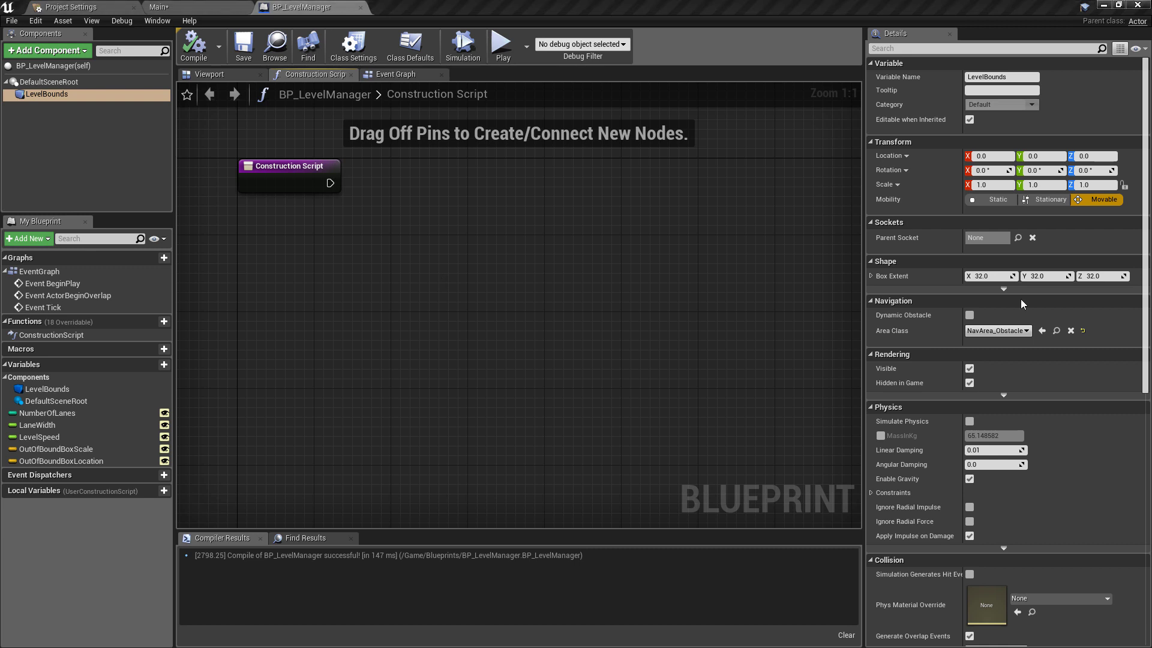
- Add a LevelBounds reference with Set Box Extent and SetWorldLocation nodes
{"action": "left_click_drag", "start_coordinate": [46, 96], "coordinate": [343, 247]}
{"action": "left_click_drag", "start_coordinate": [400, 265], "coordinate": [484, 228]}
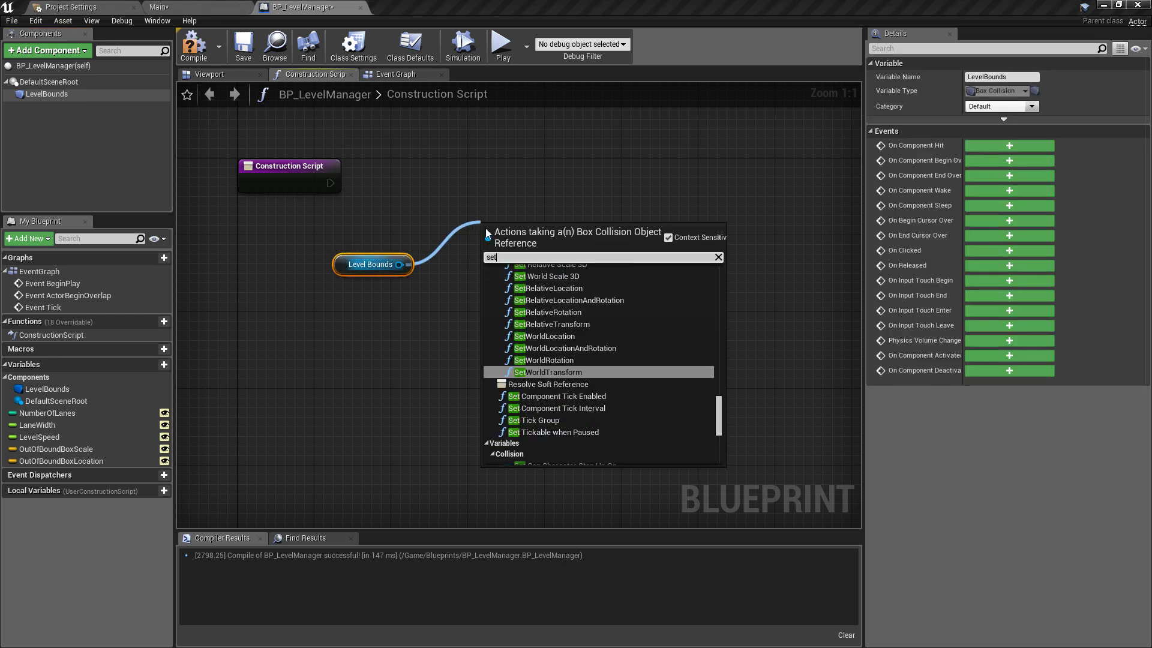
{"action": "type", "text": "setbox"}
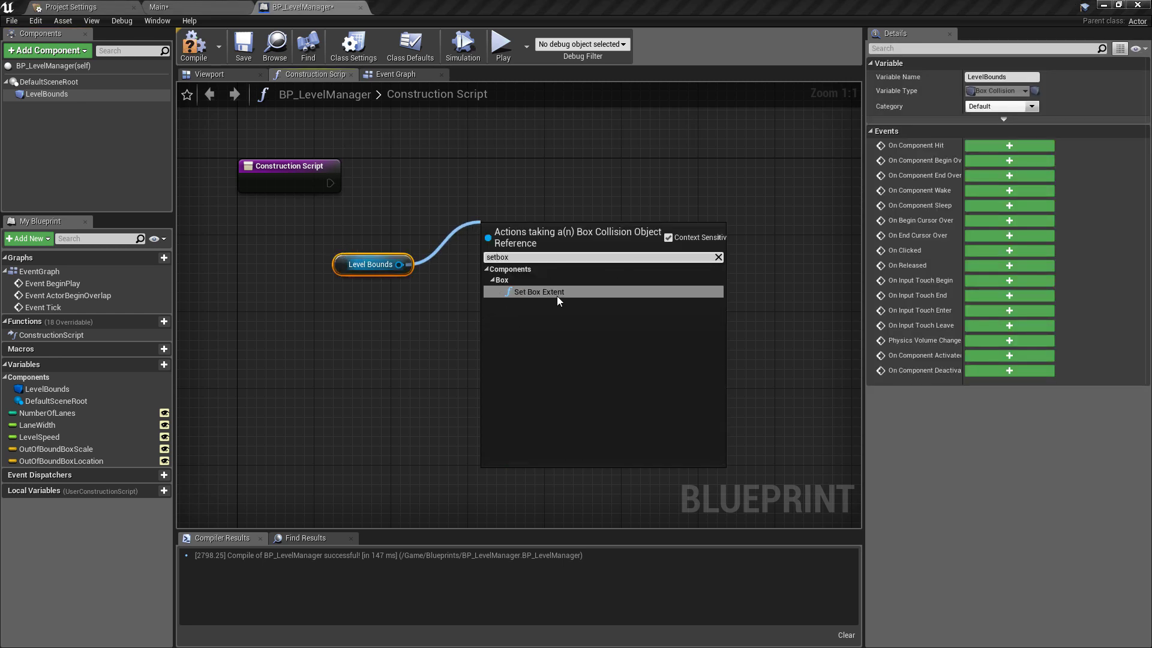
{"action": "left_click", "coordinate": [538, 292]}
{"action": "left_click_drag", "start_coordinate": [394, 275], "coordinate": [611, 314]}
{"action": "type", "text": "setworldloca"}
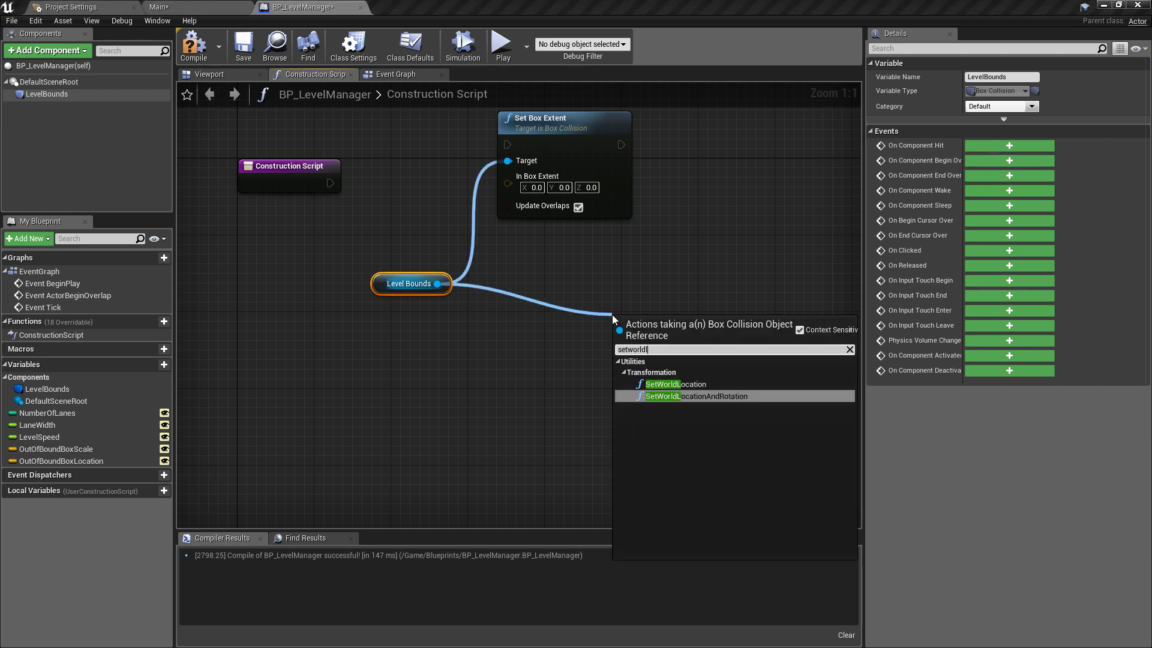
{"action": "left_click", "coordinate": [681, 383]}
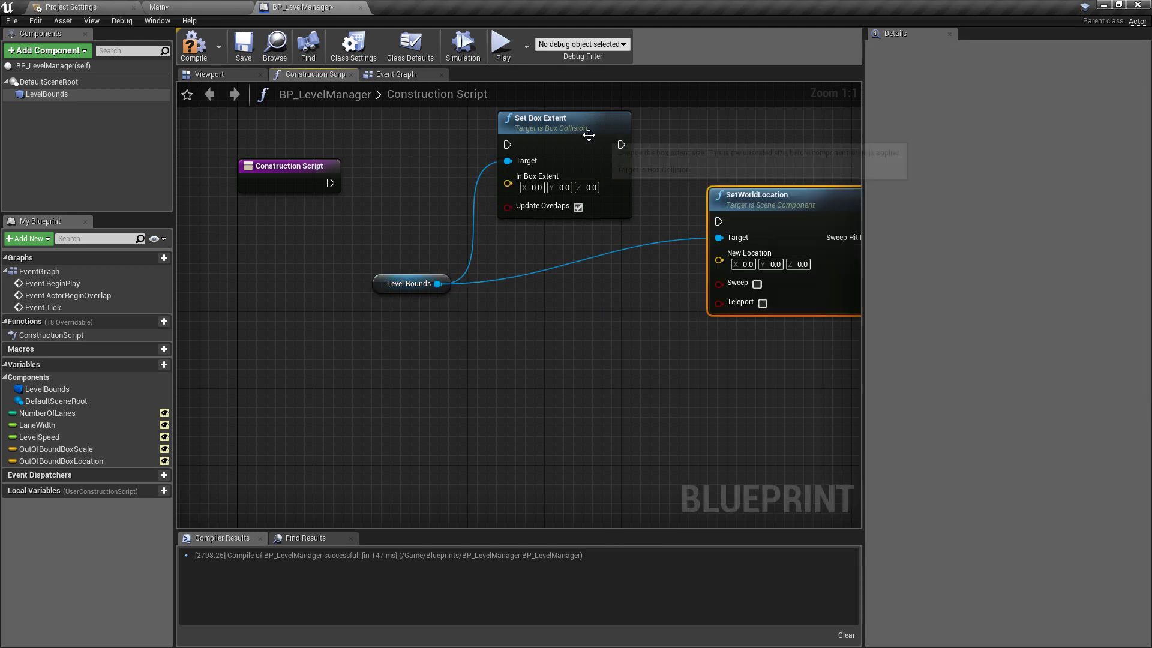
- Chain Construction Script → Set Box Extent → SetWorldLocation and tidy the Target wire with a reroute
{"action": "left_click_drag", "start_coordinate": [564, 119], "coordinate": [564, 138]}
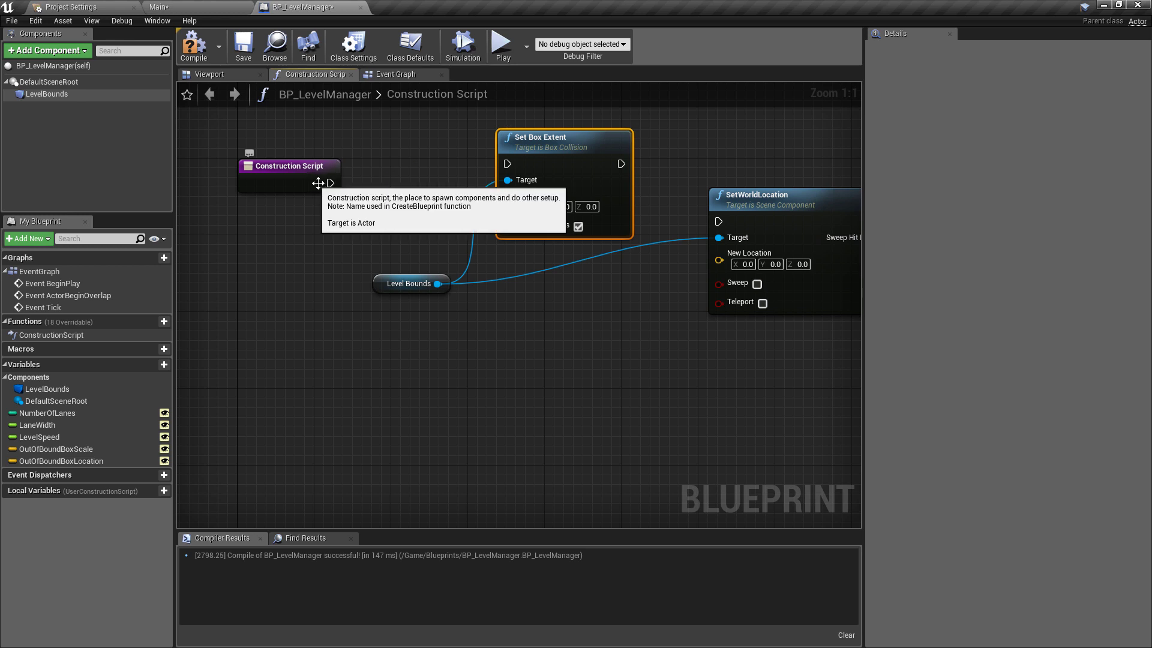
{"action": "left_click_drag", "start_coordinate": [328, 183], "coordinate": [484, 156]}
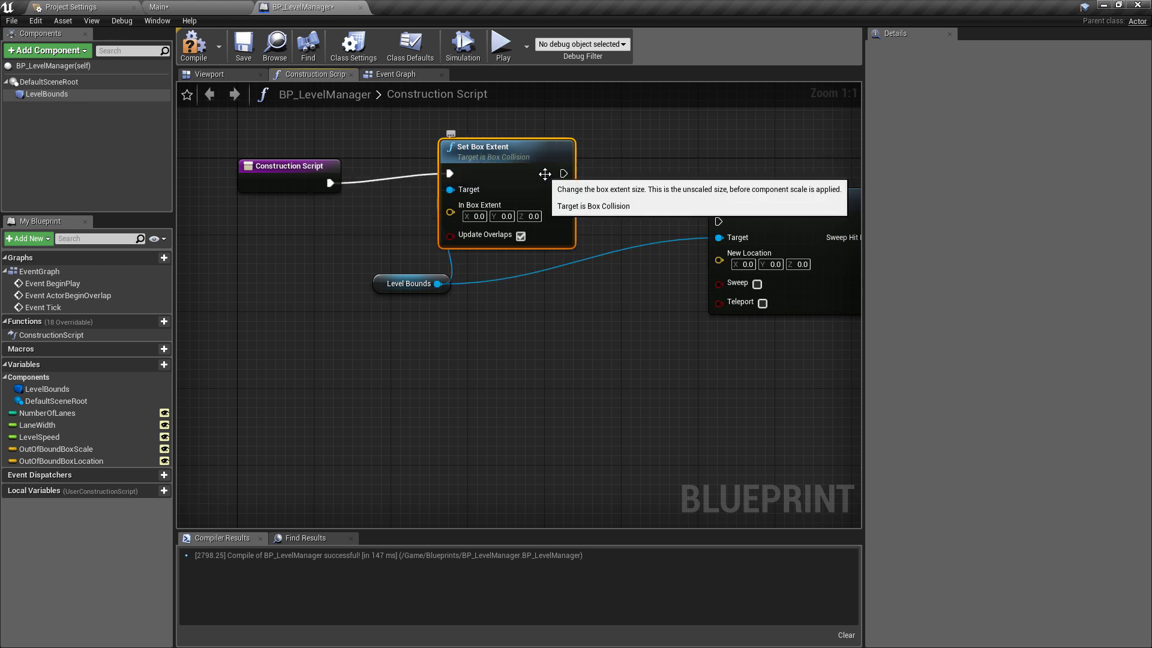
{"action": "left_click_drag", "start_coordinate": [565, 174], "coordinate": [707, 147]}
{"action": "left_click_drag", "start_coordinate": [410, 283], "coordinate": [333, 283]}
{"action": "left_click_drag", "start_coordinate": [483, 147], "coordinate": [484, 157]}
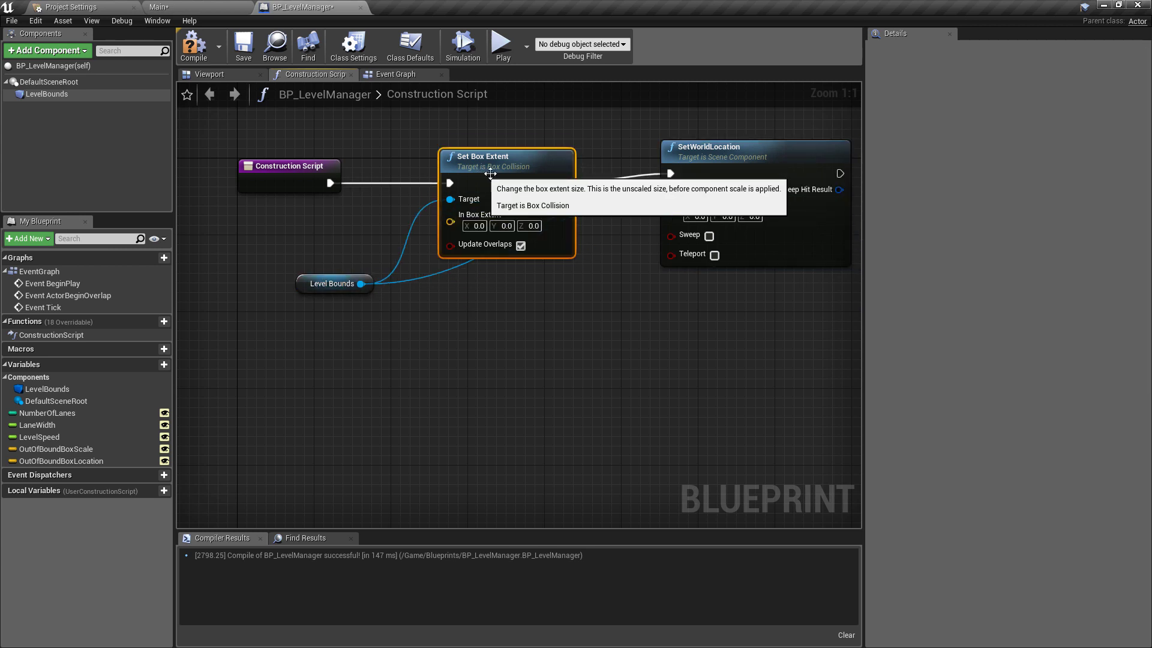
{"action": "left_click_drag", "start_coordinate": [758, 167], "coordinate": [811, 178]}
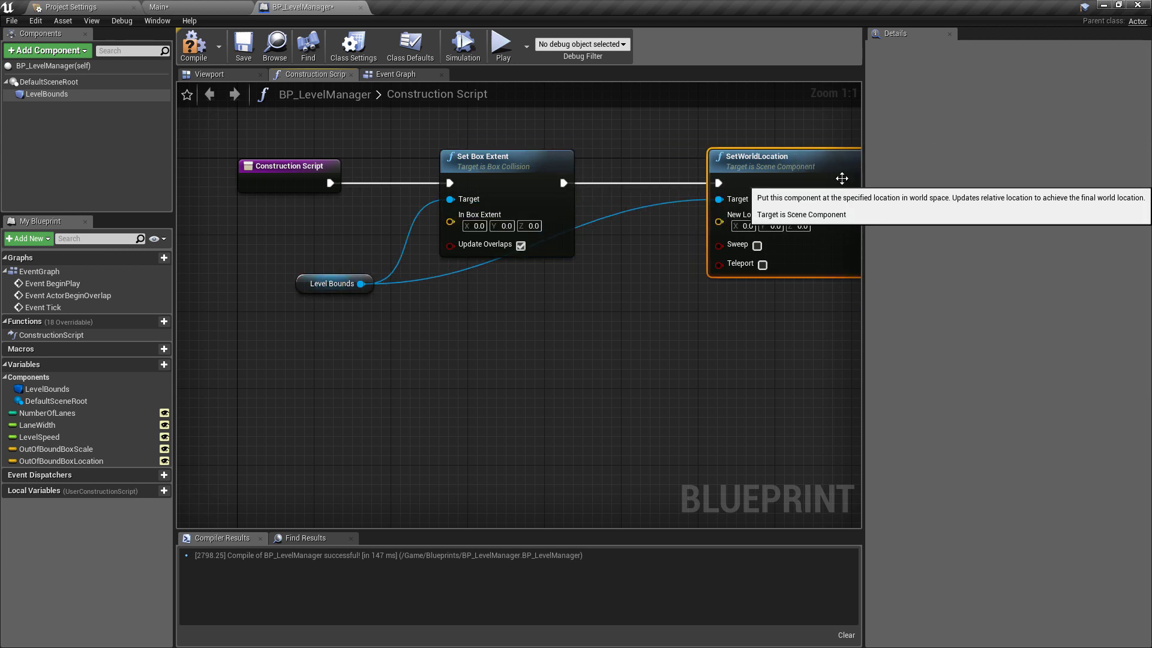
{"action": "right_click_drag", "start_coordinate": [638, 206], "coordinate": [532, 213]}
{"action": "double_click", "coordinate": [528, 211]}
{"action": "left_click_drag", "start_coordinate": [530, 220], "coordinate": [520, 305]}
{"action": "right_click_drag", "start_coordinate": [520, 304], "coordinate": [612, 255]}
- Feed OutOfBoundBoxScale into Box Extent and OutOfBoundBoxLocation into New Location, then compile and save
{"action": "left_click_drag", "start_coordinate": [57, 448], "coordinate": [455, 178]}
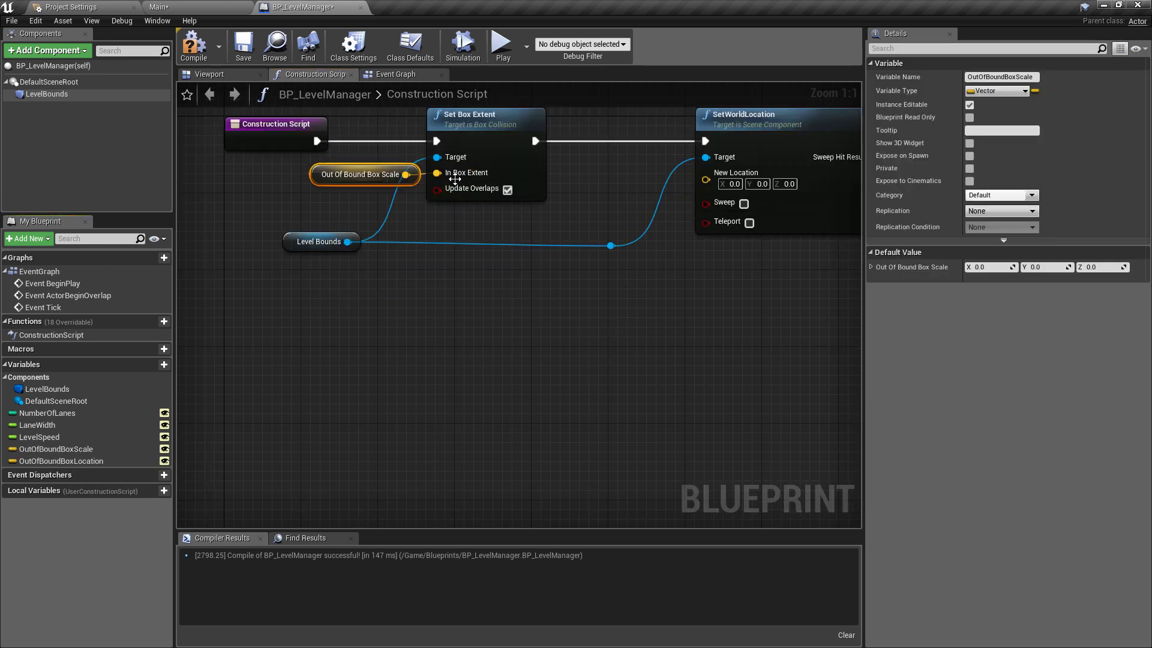
{"action": "left_click", "coordinate": [60, 460]}
{"action": "left_click_drag", "start_coordinate": [60, 461], "coordinate": [718, 256]}
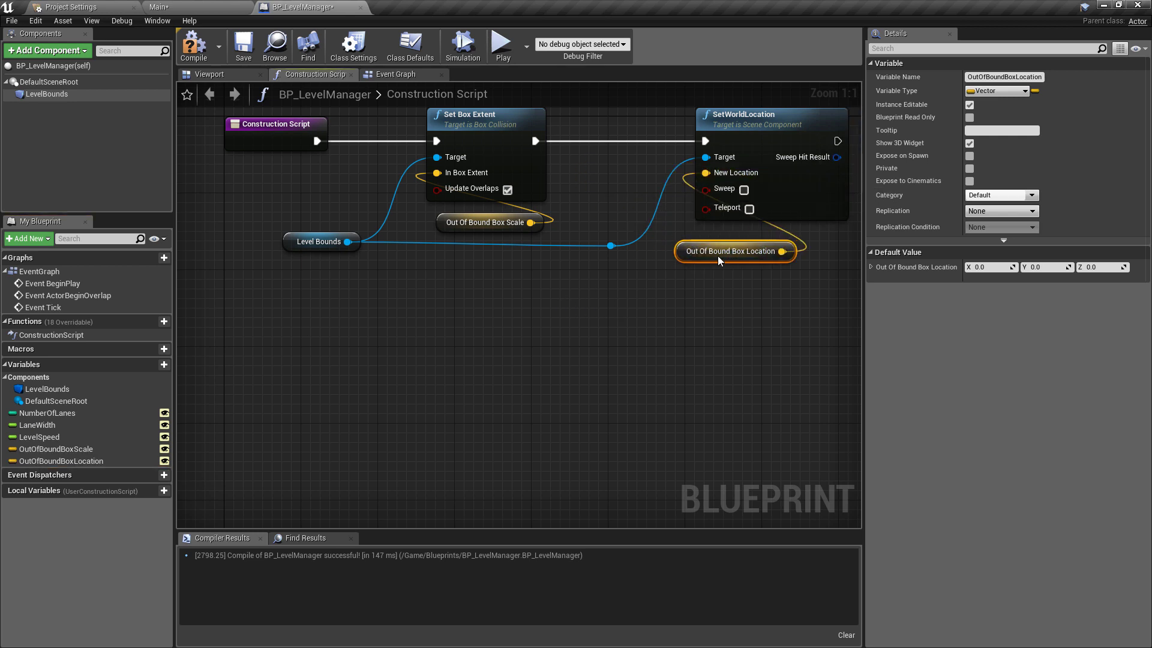
{"action": "right_click_drag", "start_coordinate": [718, 255], "coordinate": [415, 272]}
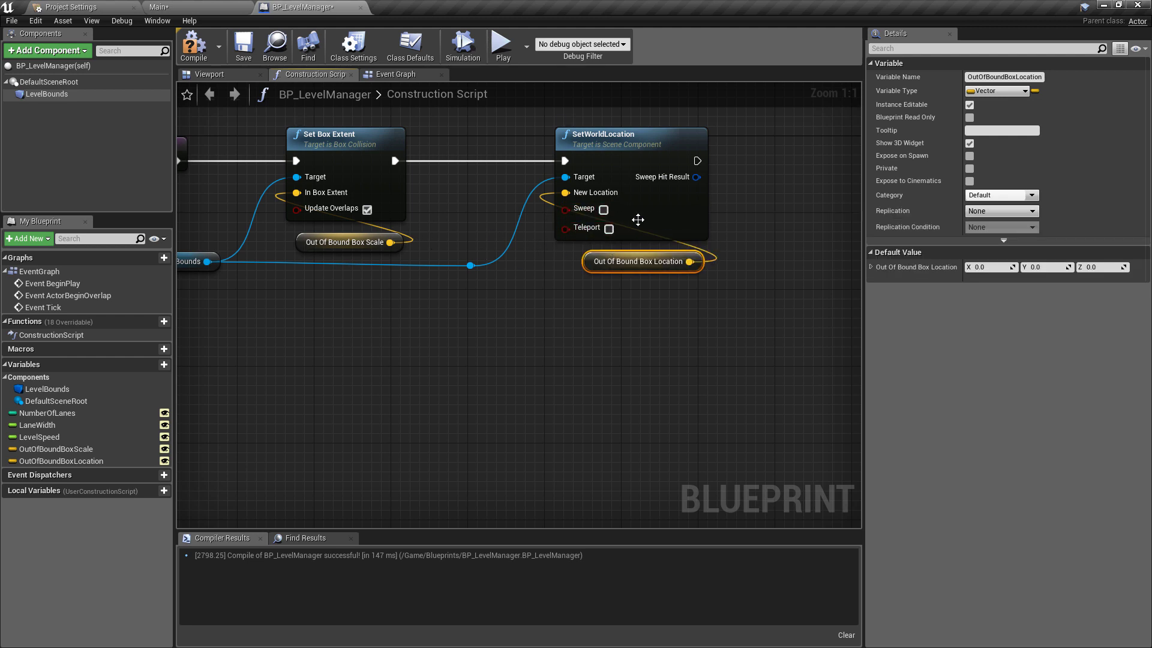
{"action": "left_click", "coordinate": [193, 47]}
{"action": "left_click", "coordinate": [240, 45]}
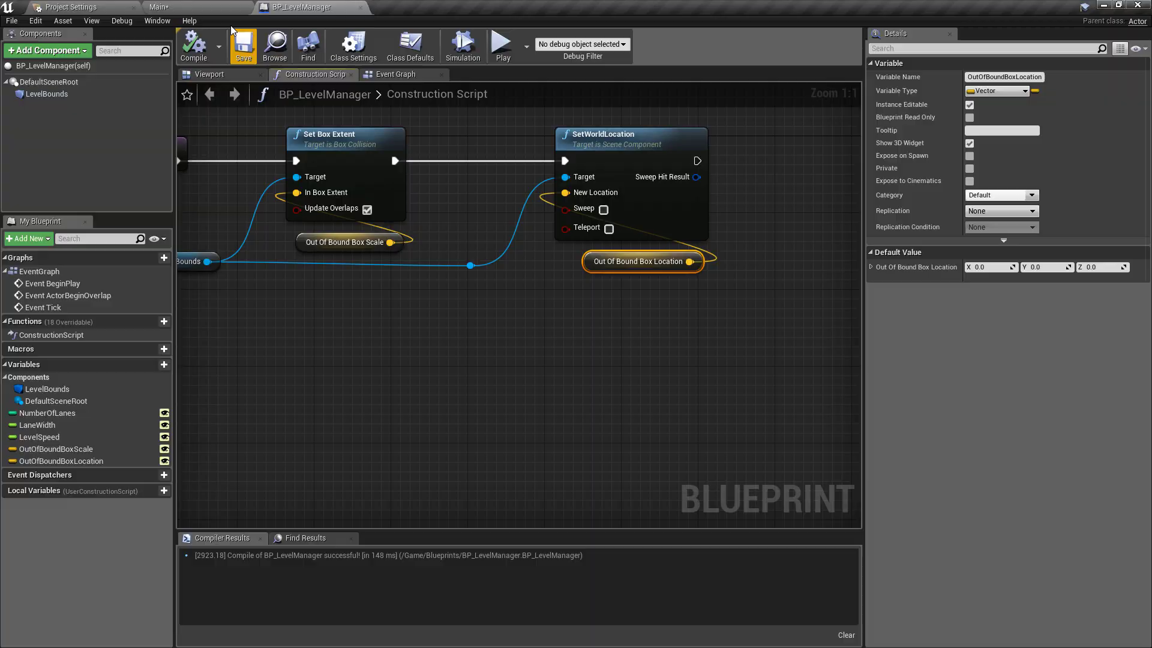
- On the Main level, set the level manager's Out Of Bound Box Scale to 32, 32, 32
{"action": "left_click", "coordinate": [211, 6]}
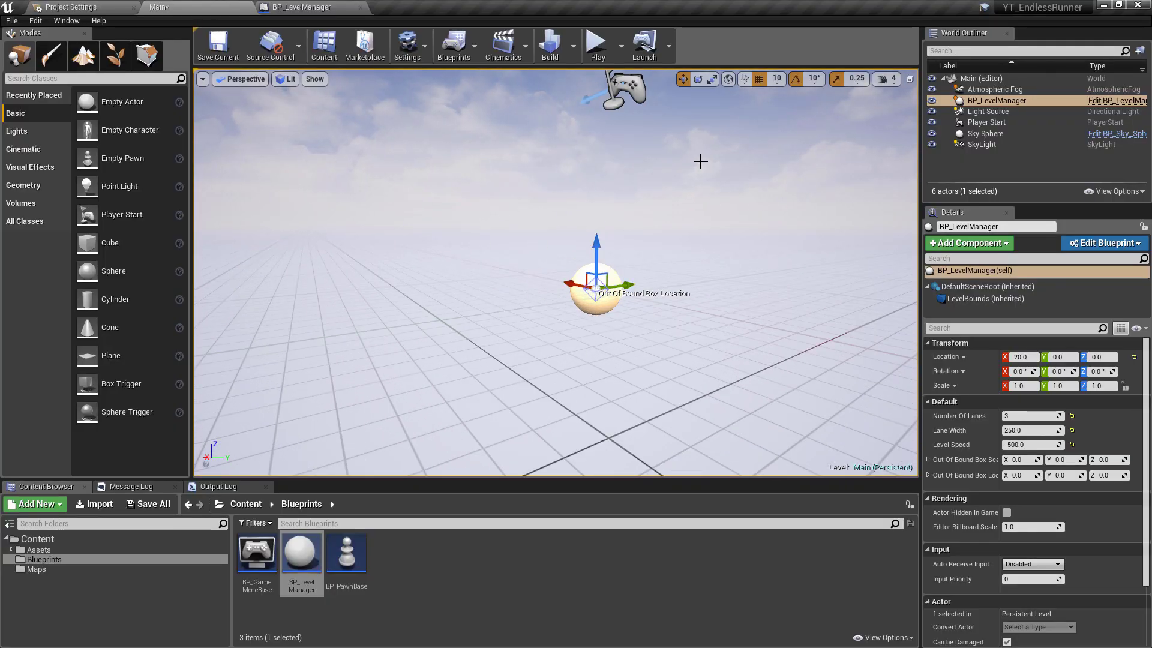
{"action": "left_click", "coordinate": [1017, 460]}
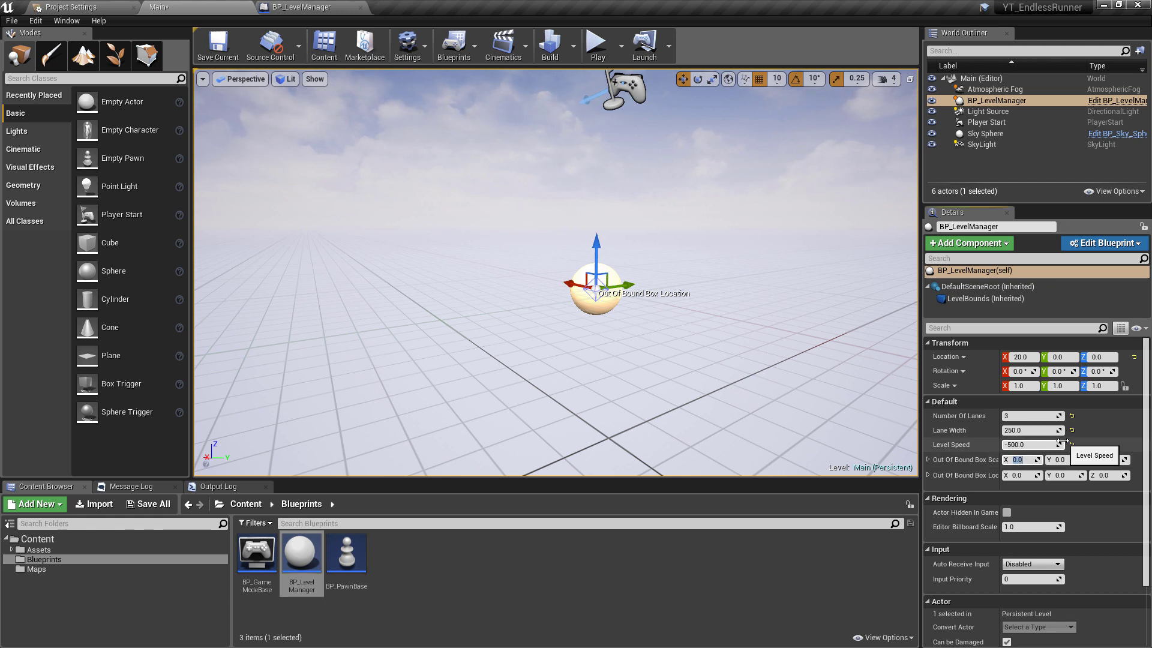
{"action": "type", "text": "32"}
{"action": "key", "text": "Tab"}
{"action": "type", "text": "32"}
{"action": "key", "text": "Tab"}
{"action": "type", "text": "32"}
{"action": "key", "text": "Tab"}
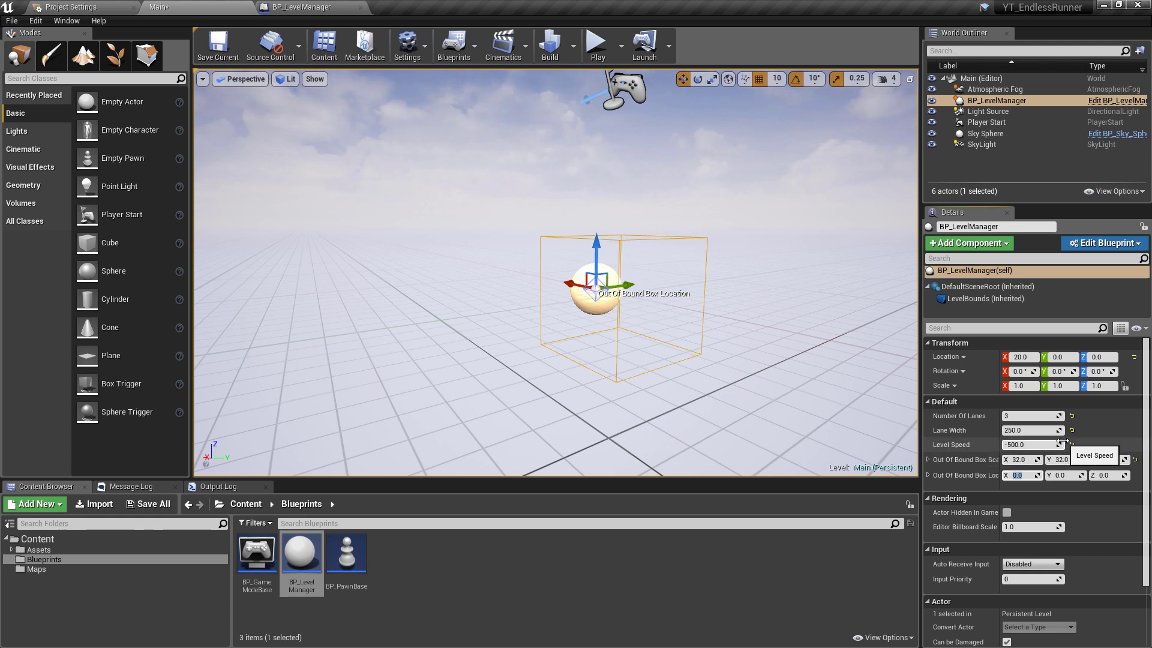
- Set the level manager actor's Location X to 0
{"action": "right_click_drag", "start_coordinate": [792, 288], "coordinate": [782, 278]}
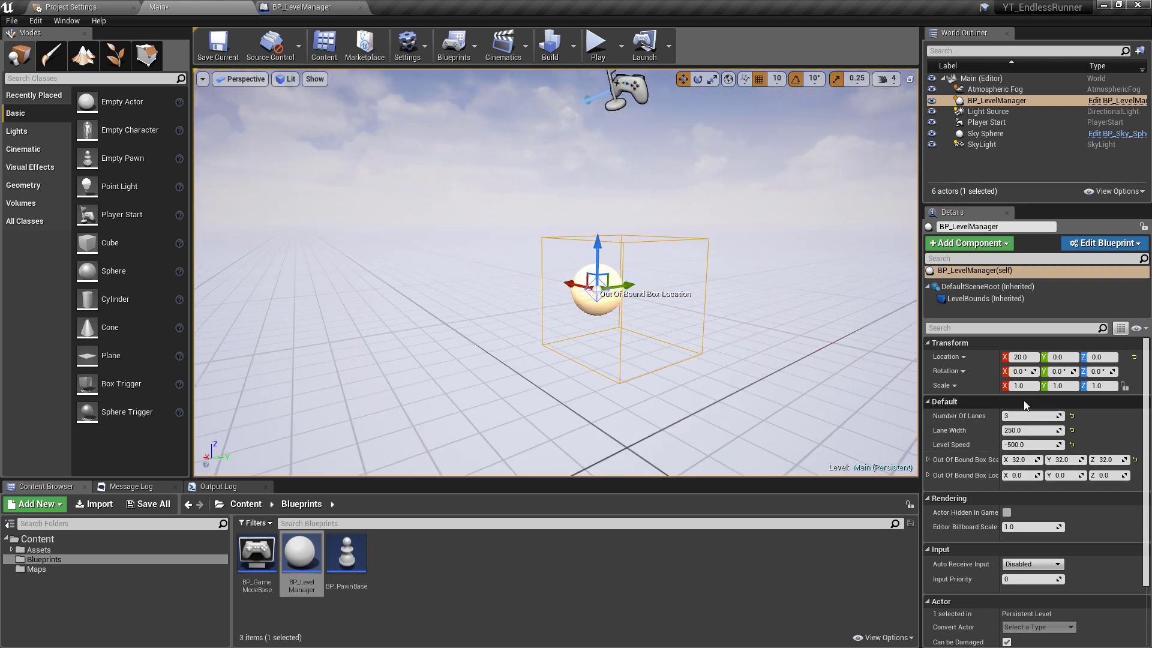
{"action": "left_click", "coordinate": [1021, 357]}
{"action": "type", "text": "0"}
{"action": "key", "text": "Tab"}
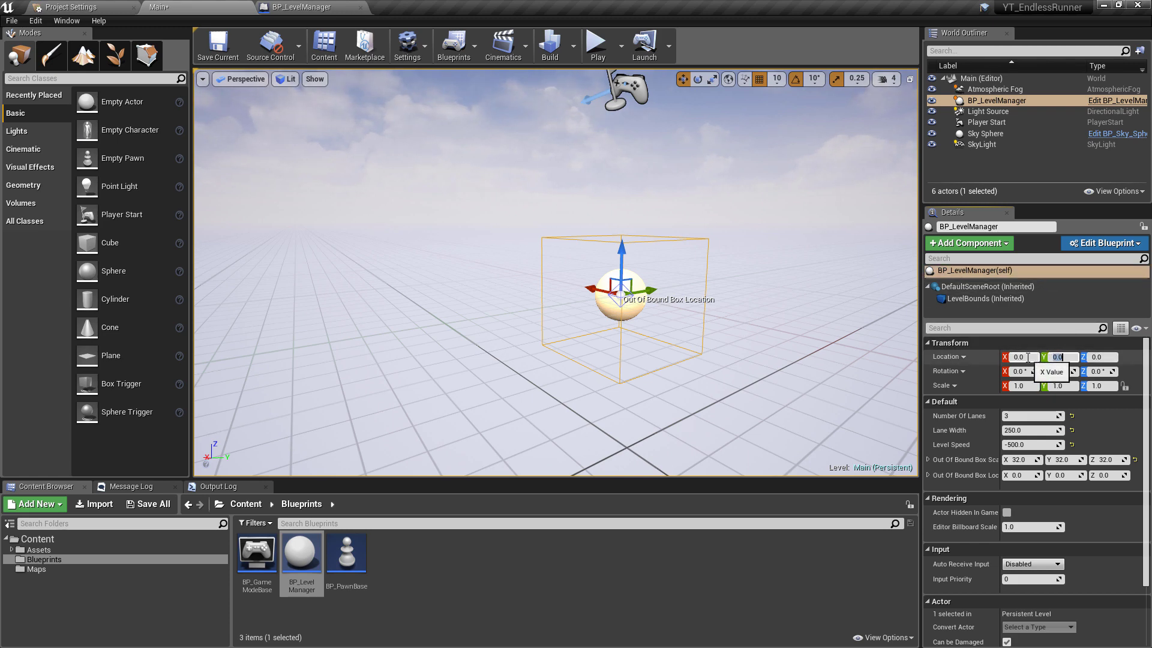
- Drag the bounds box into place at Y -20, Z 20, checking the LevelBounds component settings
{"action": "left_click_drag", "start_coordinate": [801, 326], "coordinate": [637, 322], "text": "alt"}
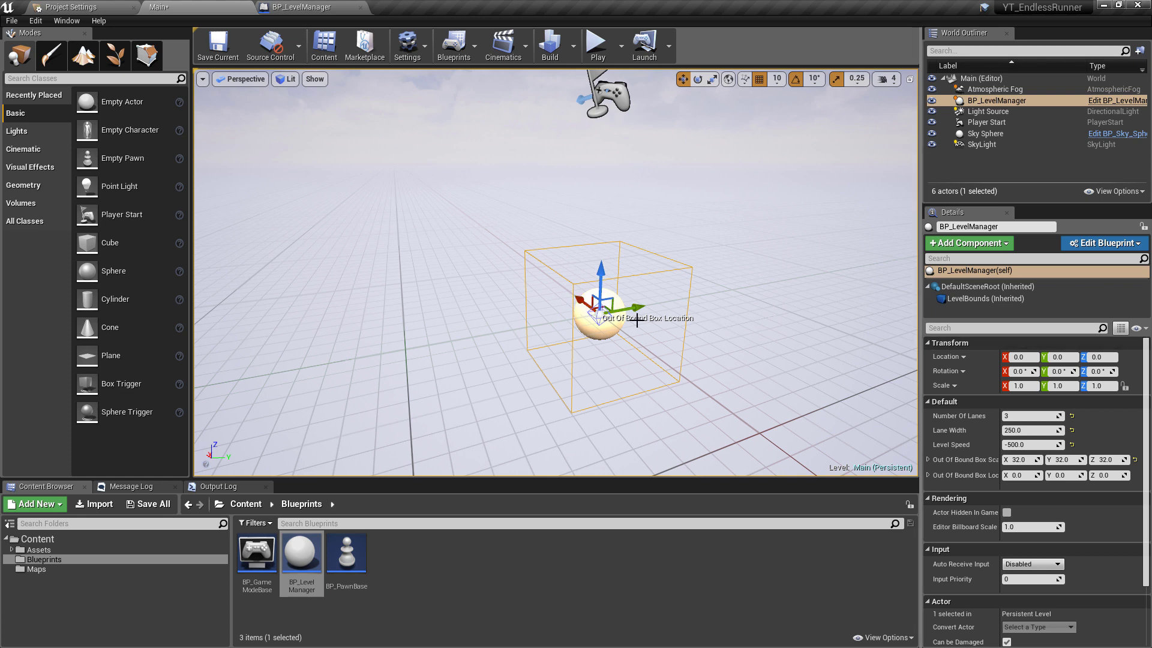
{"action": "left_click_drag", "start_coordinate": [605, 309], "coordinate": [590, 260]}
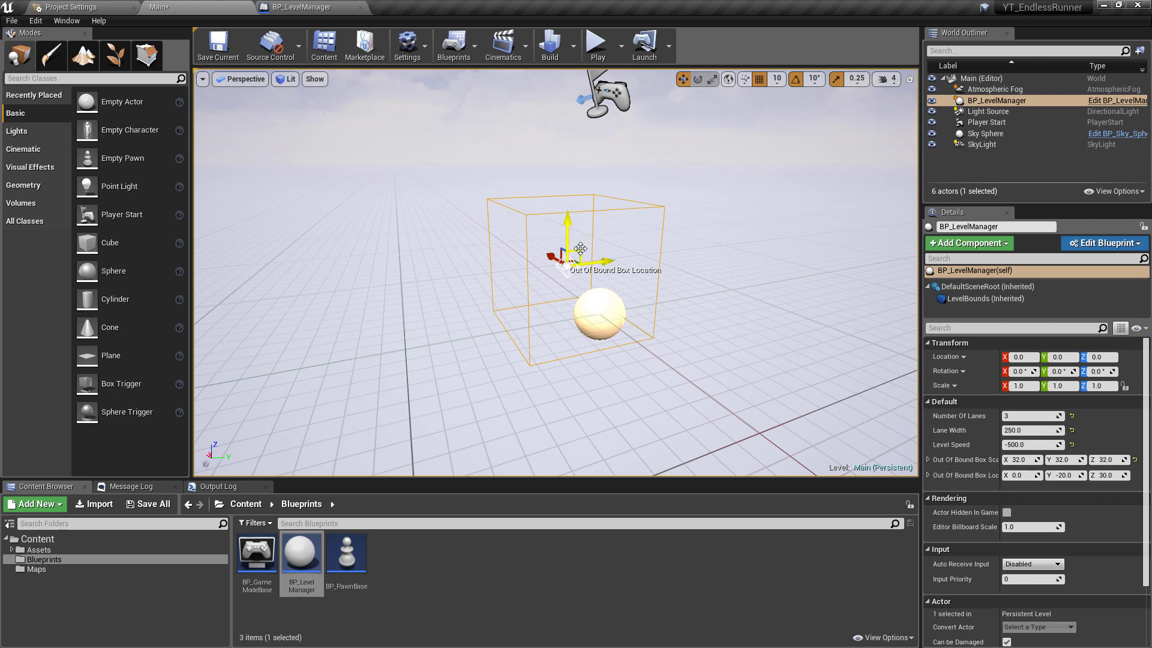
{"action": "left_click_drag", "start_coordinate": [585, 264], "coordinate": [568, 229]}
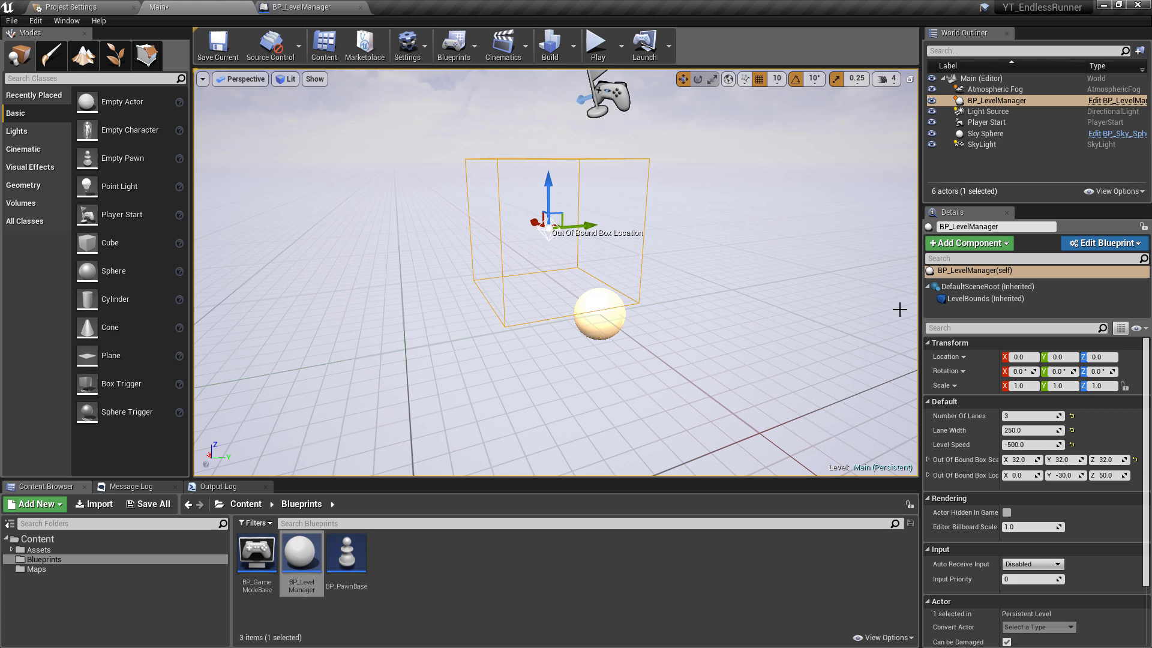
{"action": "left_click", "coordinate": [1006, 301]}
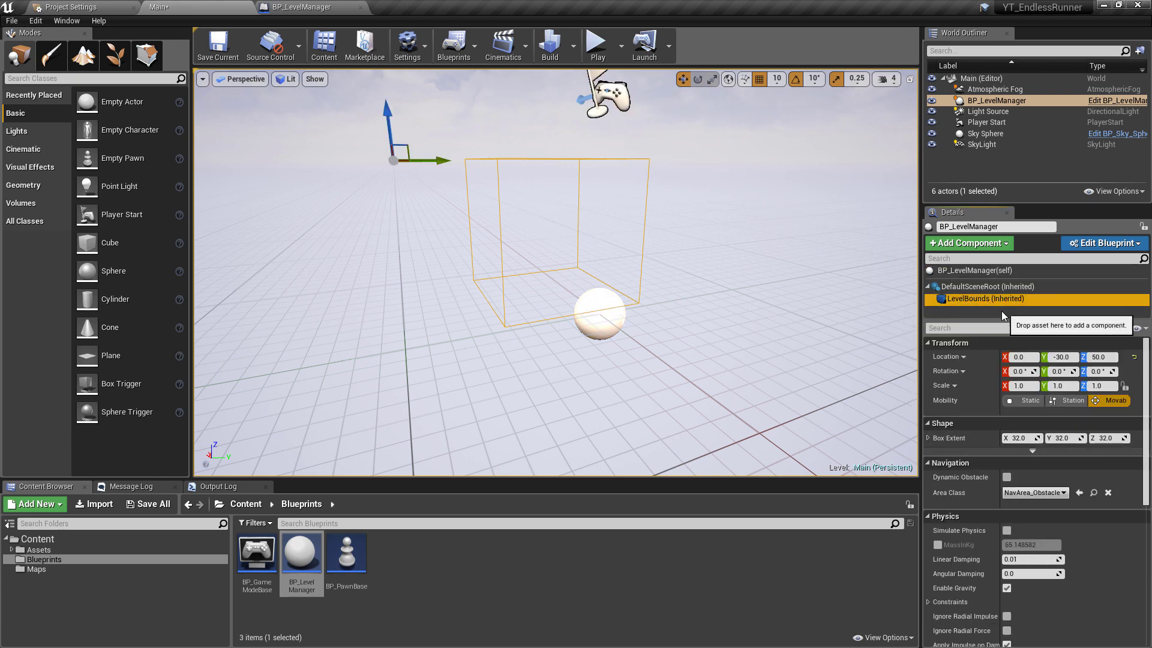
{"action": "left_click", "coordinate": [980, 271]}
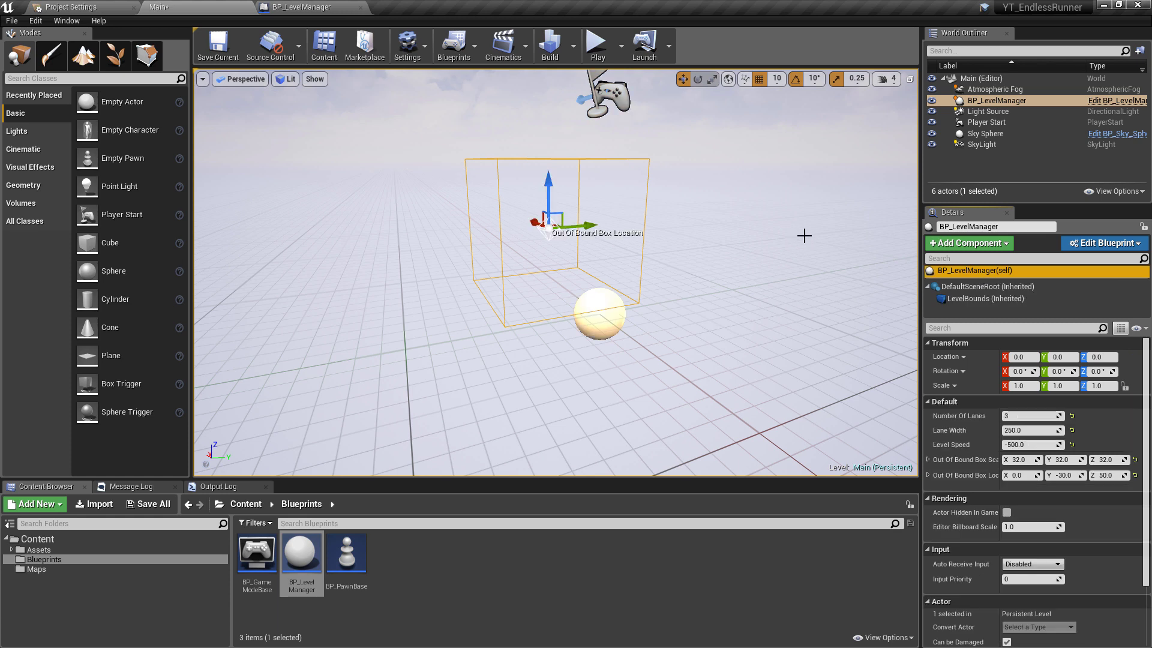
{"action": "left_click_drag", "start_coordinate": [555, 217], "coordinate": [583, 269]}
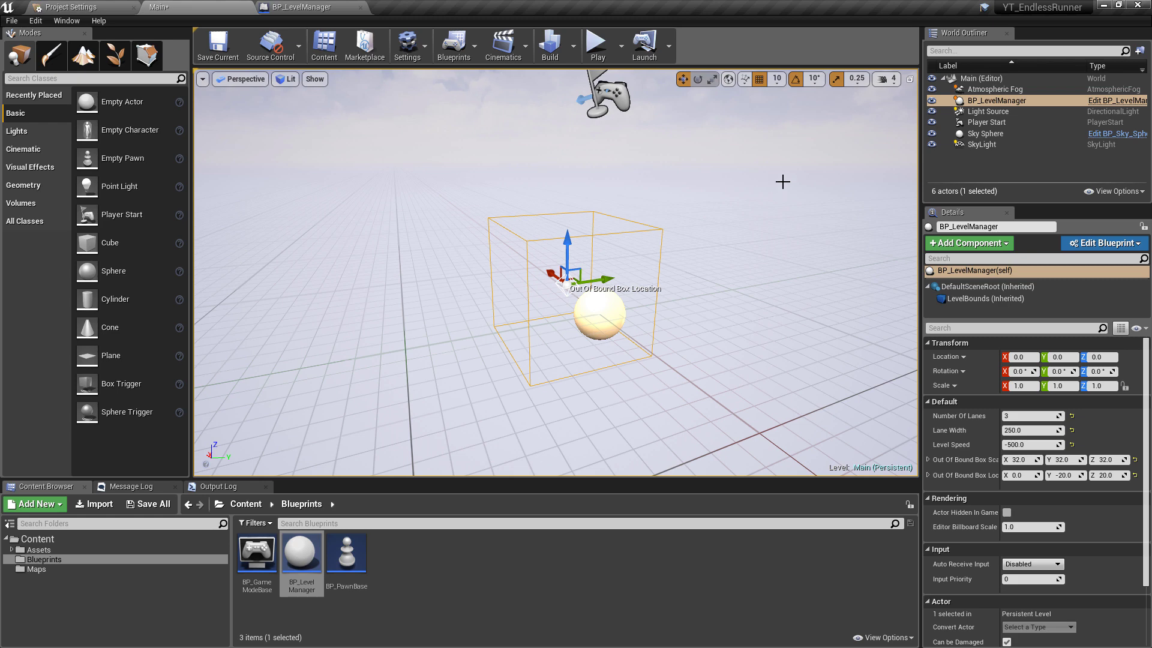
{"action": "left_click", "coordinate": [986, 299]}
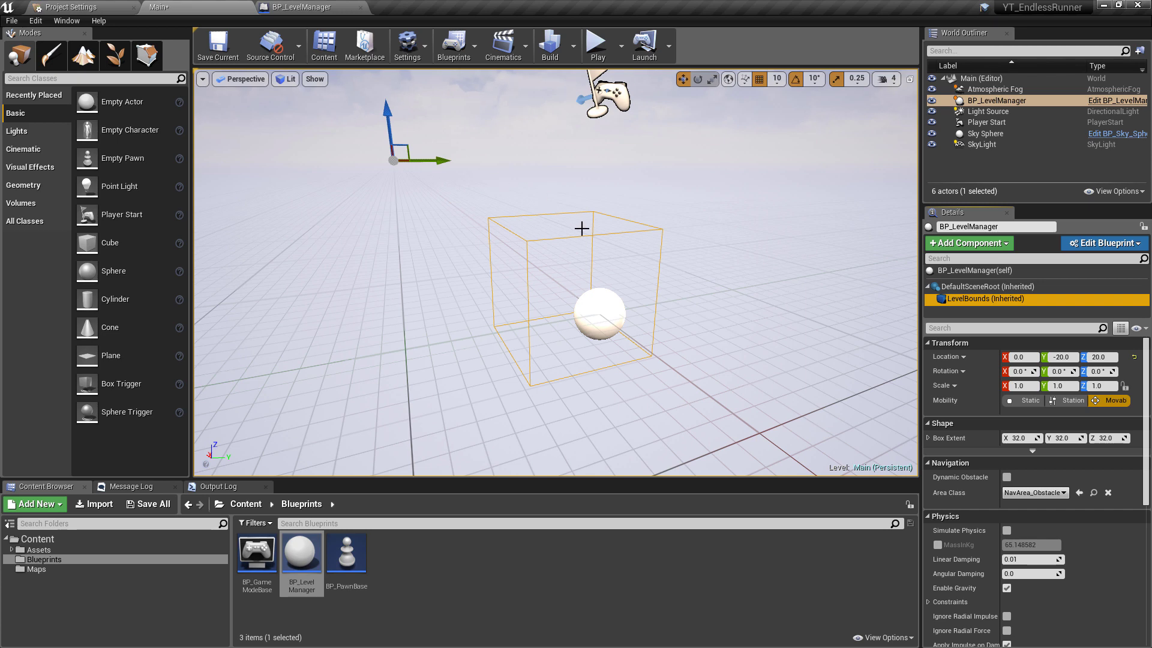
{"action": "left_click", "coordinate": [981, 273]}
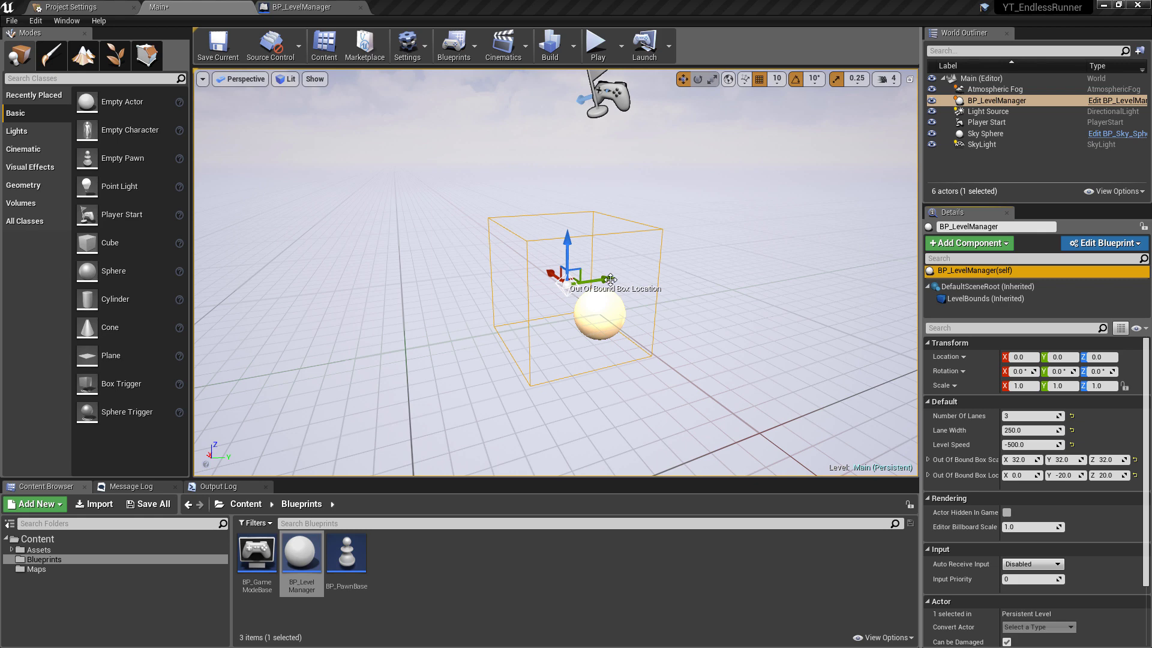
- Set Out Of Bound Box Scale to 1, 2500, 400
{"action": "scroll", "coordinate": [666, 298], "scroll_direction": "down", "scroll_amount": 5}
{"action": "scroll", "coordinate": [671, 301], "scroll_direction": "up", "scroll_amount": 2}
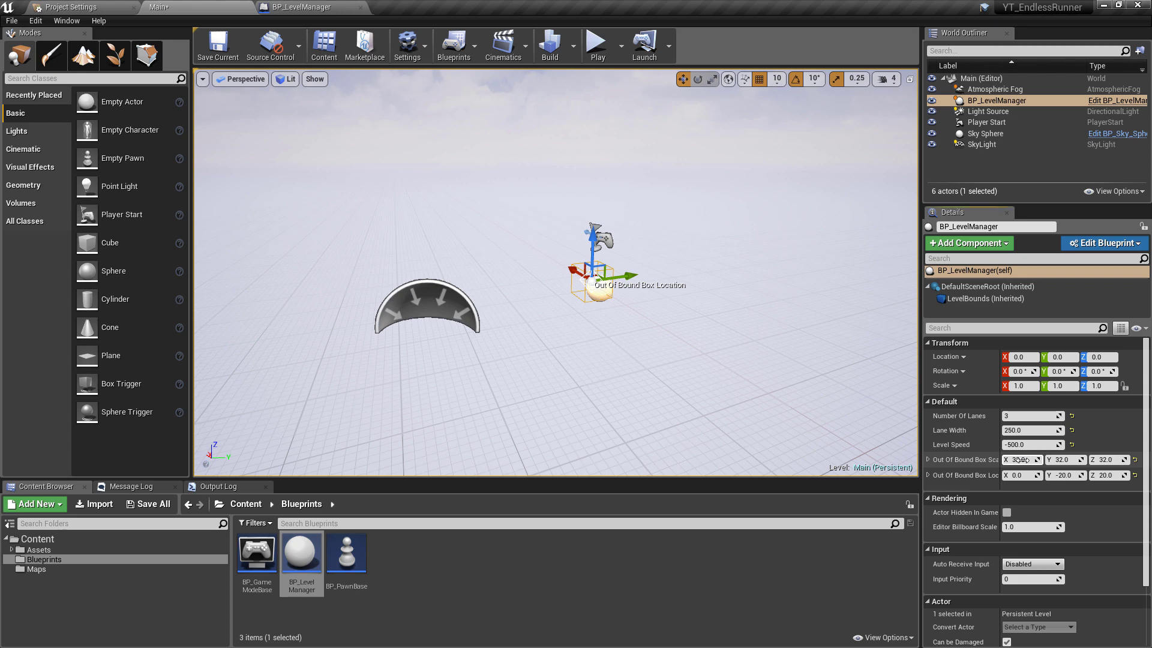
{"action": "left_click", "coordinate": [1021, 459]}
{"action": "type", "text": "1"}
{"action": "key", "text": "Tab"}
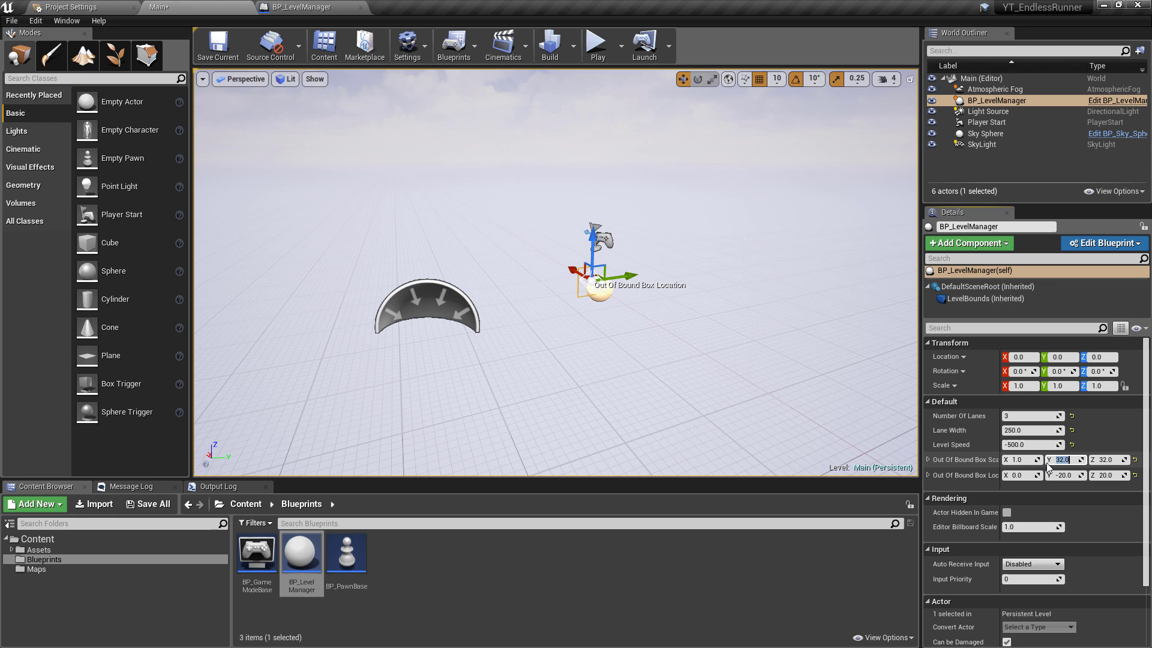
{"action": "type", "text": "2500"}
{"action": "key", "text": "Return"}
{"action": "scroll", "coordinate": [690, 327], "scroll_direction": "down", "scroll_amount": 5}
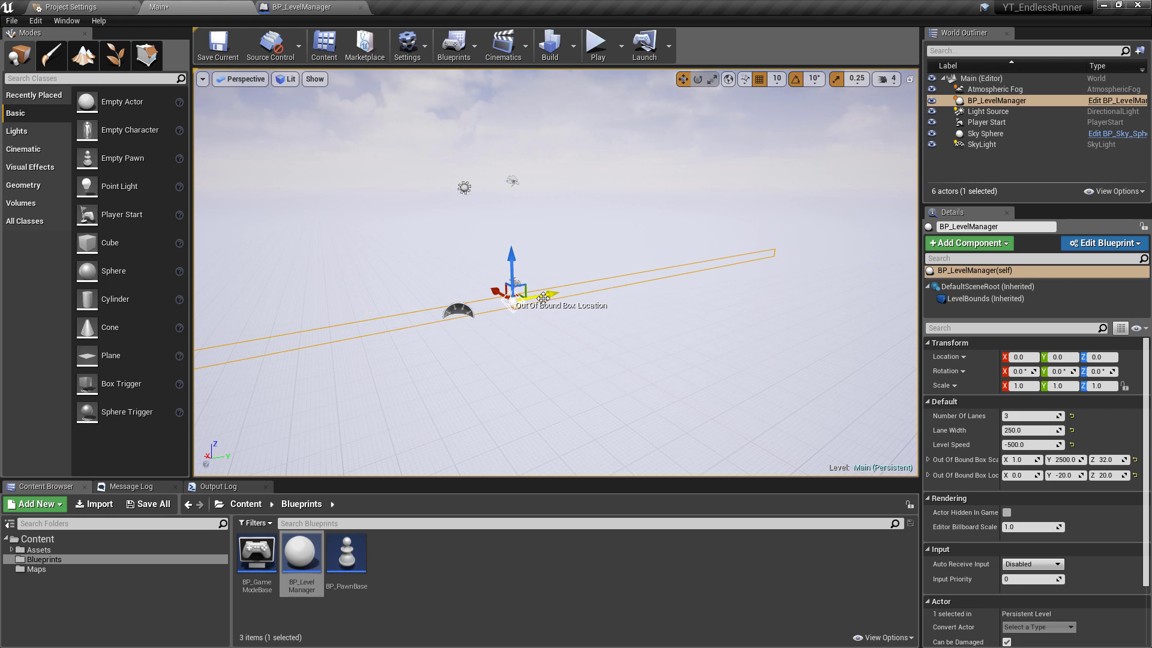
{"action": "left_click", "coordinate": [1106, 460]}
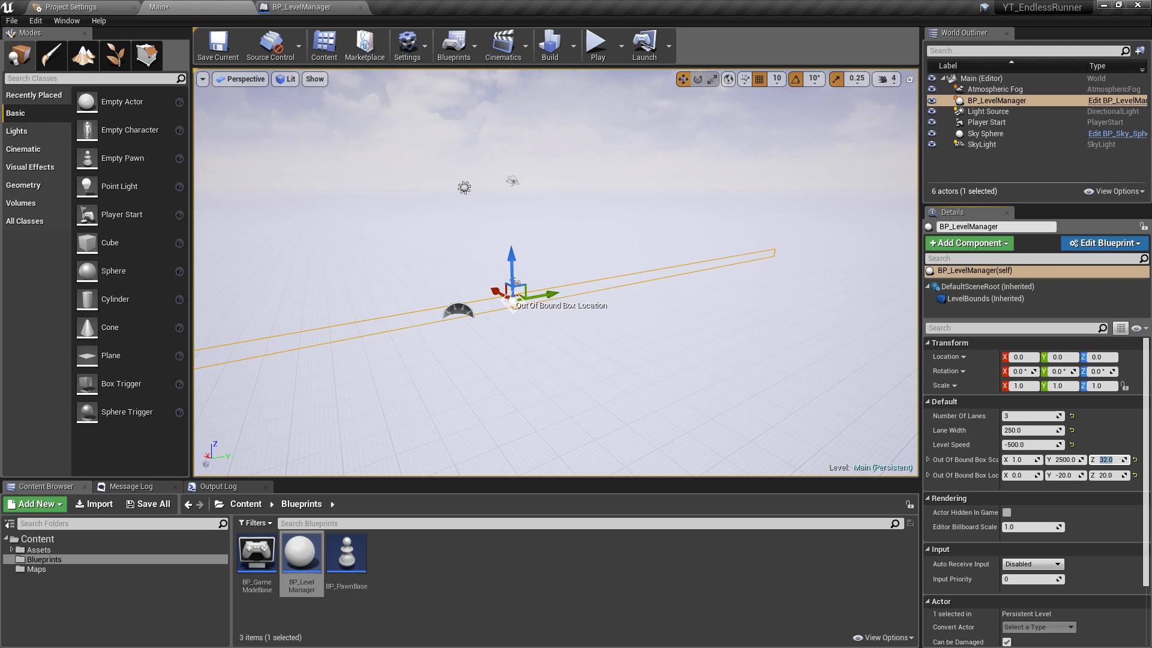
{"action": "type", "text": "400"}
{"action": "key", "text": "Return"}
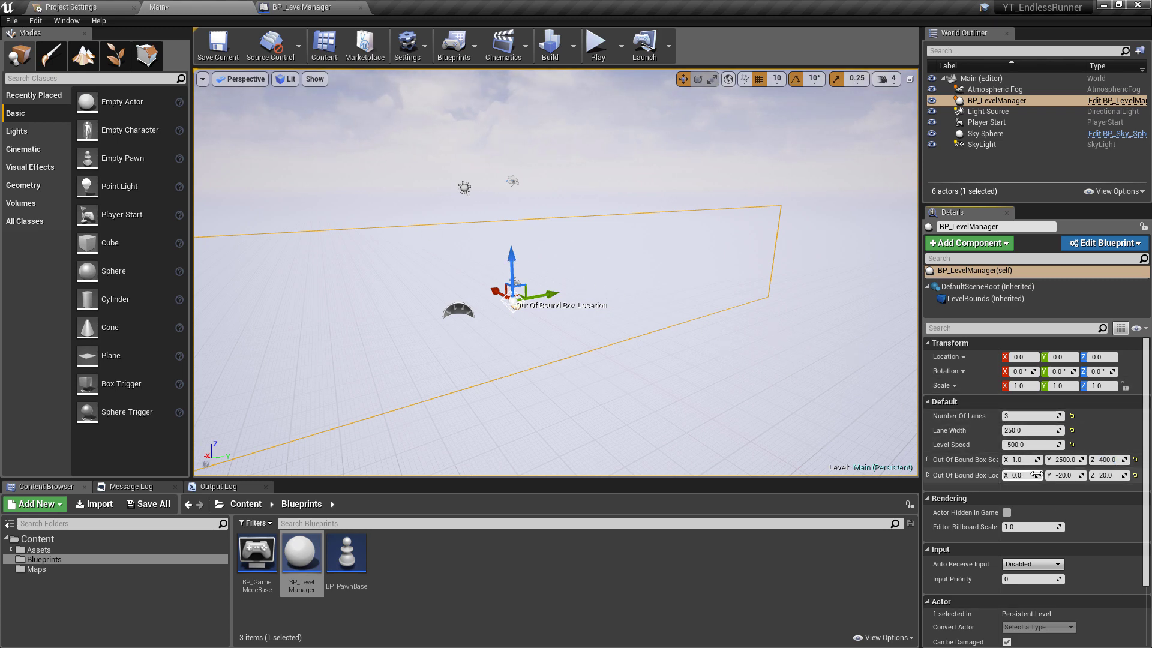
- Set Out Of Bound Box Location to -2000, 0, 0 and frame the thin wall to check it
{"action": "left_click", "coordinate": [1064, 475]}
{"action": "type", "text": "0"}
{"action": "key", "text": "Tab"}
{"action": "type", "text": "0"}
{"action": "key", "text": "Tab"}
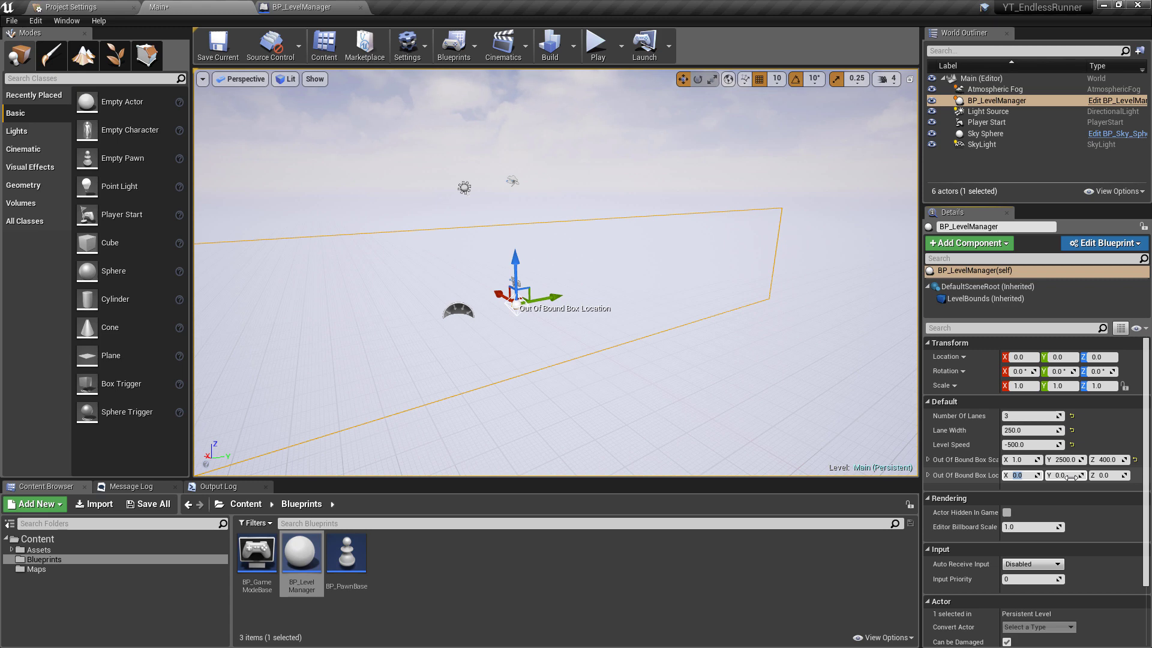
{"action": "type", "text": "-2000"}
{"action": "key", "text": "Return"}
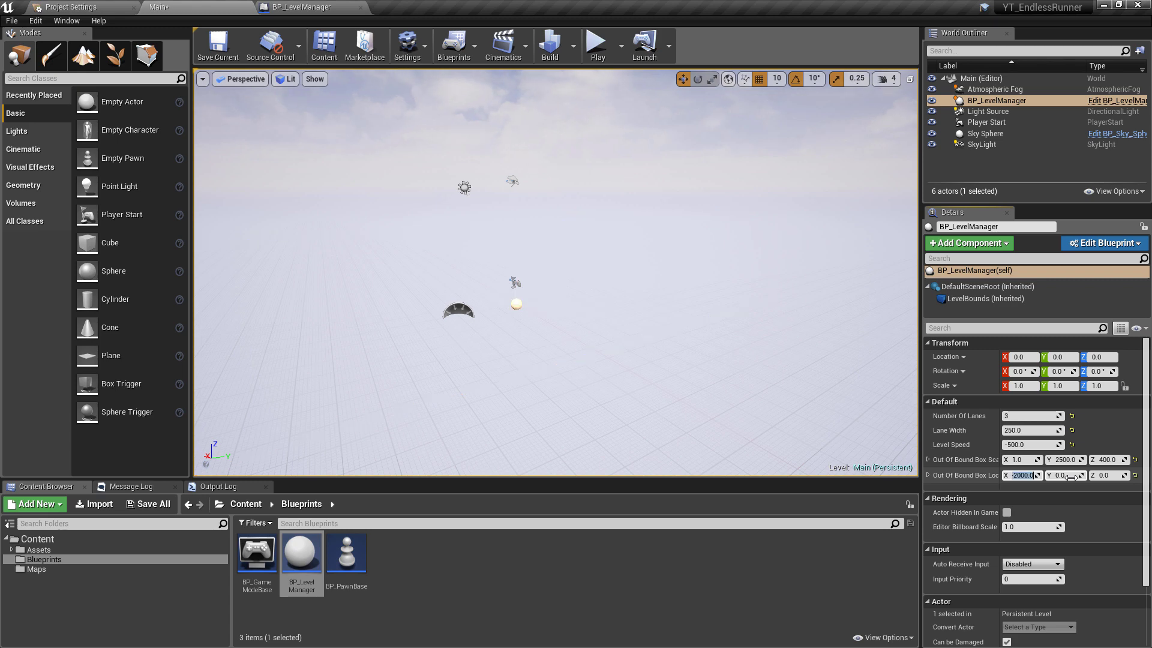
{"action": "key", "text": "f"}
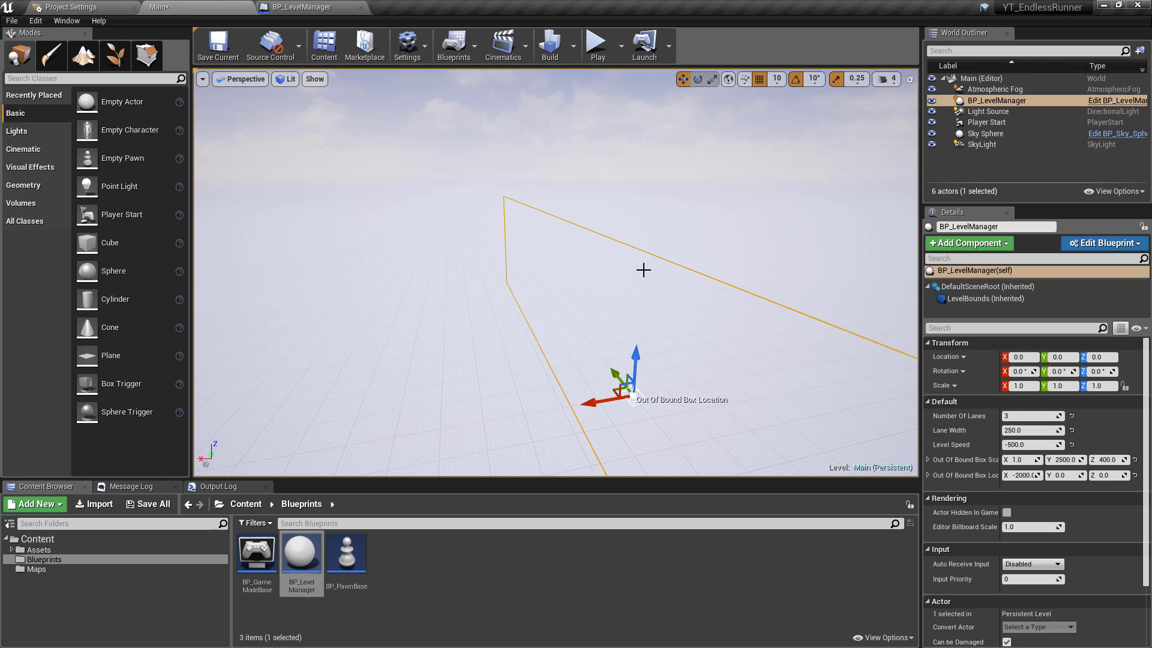
{"action": "right_click_drag", "start_coordinate": [643, 267], "coordinate": [659, 276]}
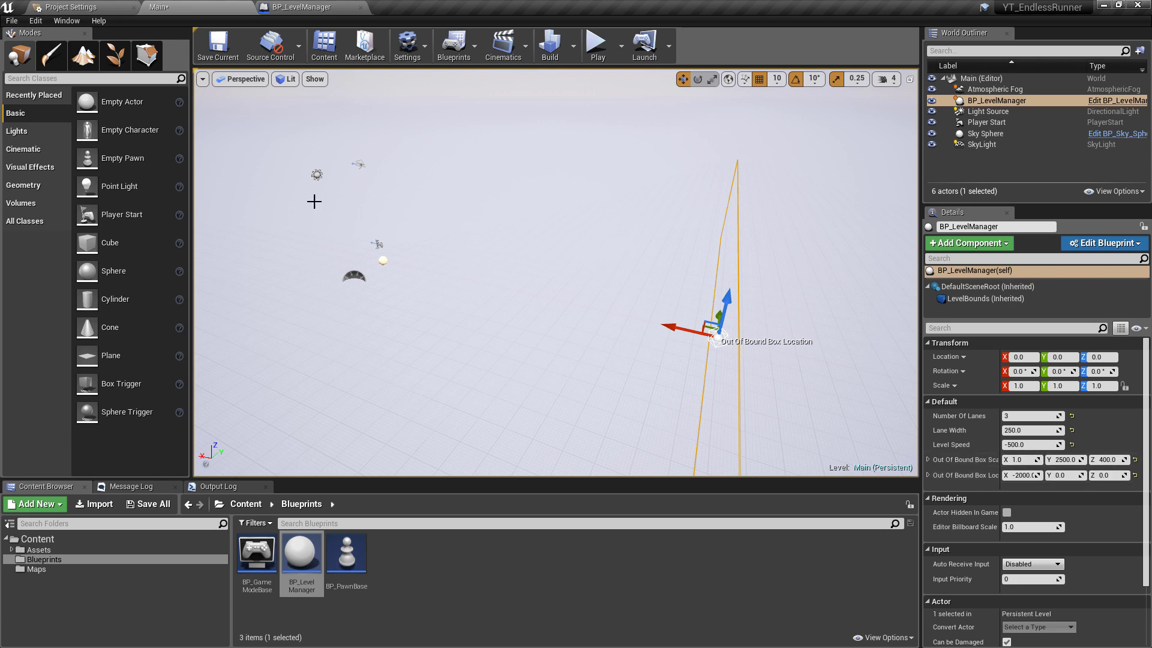
- Switch back to the BP_LevelManager blueprint editor
{"action": "left_click", "coordinate": [320, 7]}
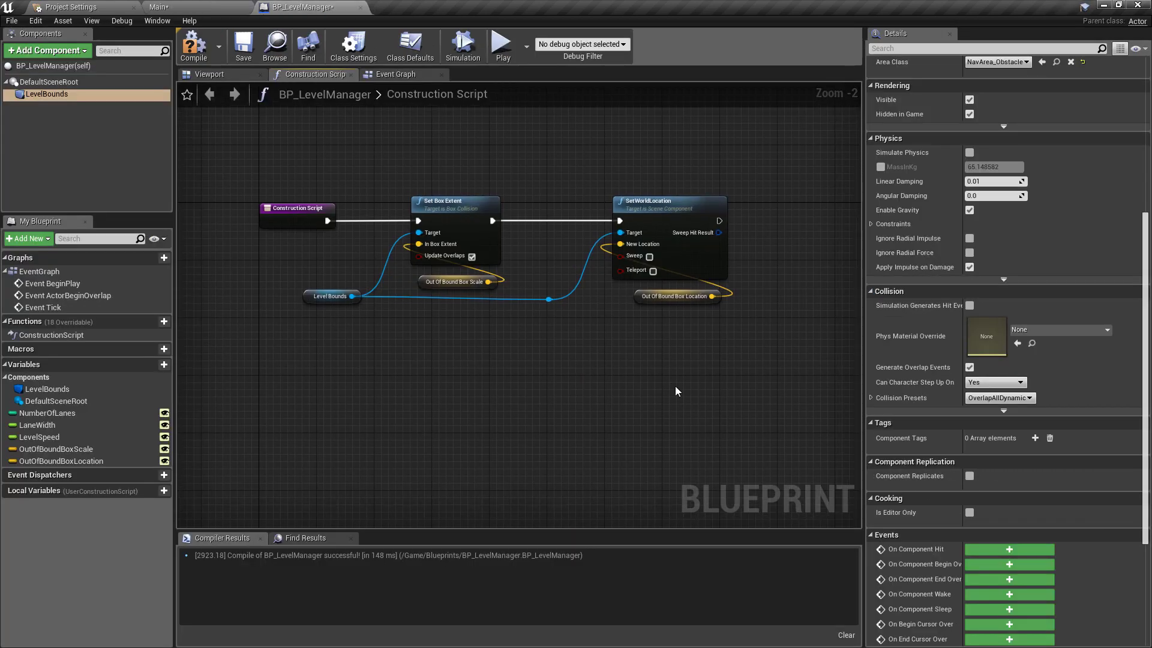